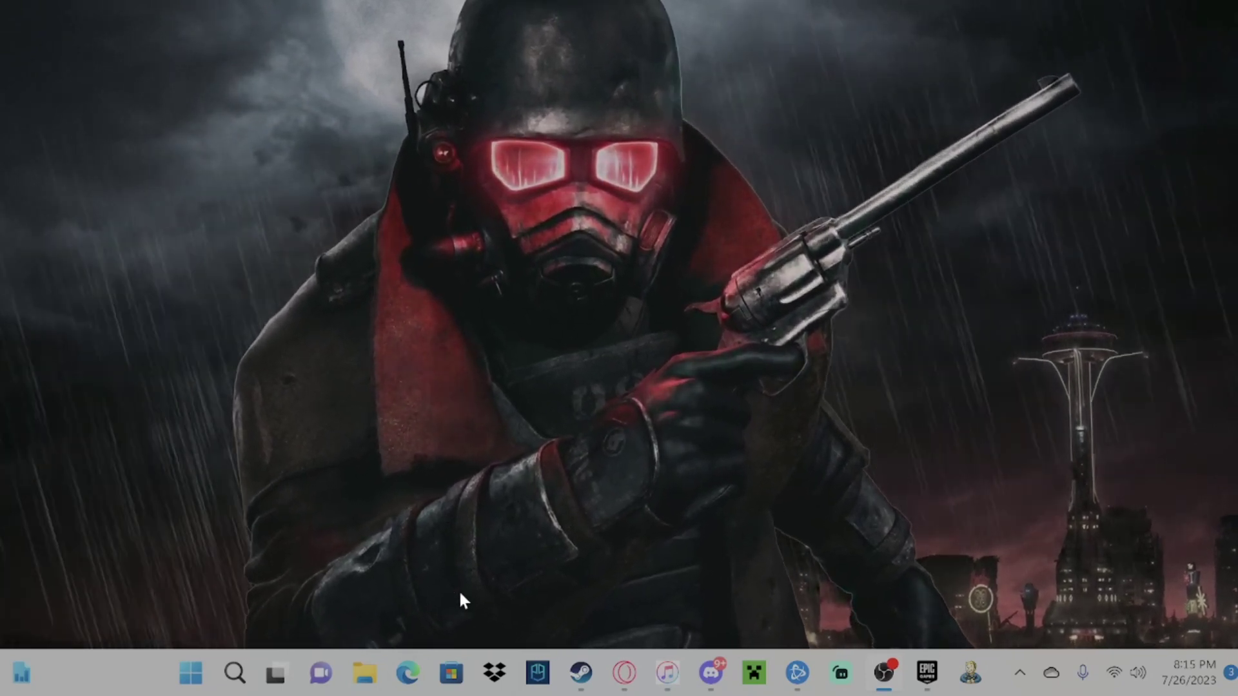
Open Documents > My Games in File Explorer.
left_click(365, 677)
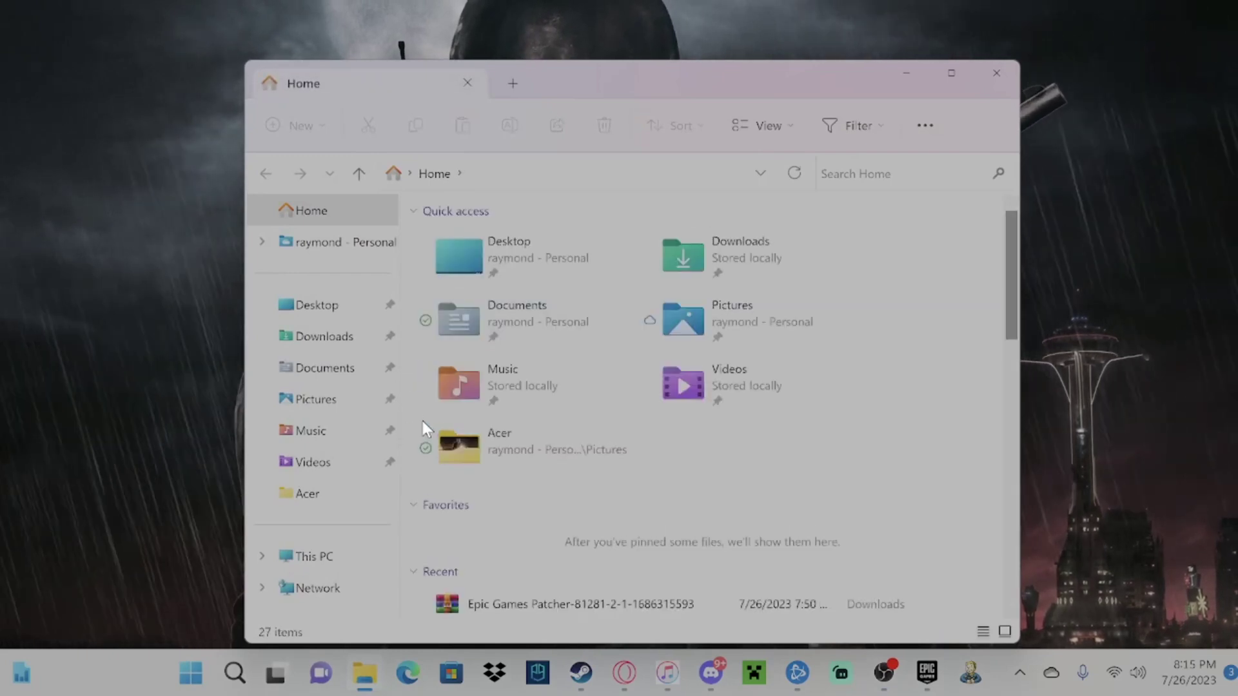
left_click(361, 370)
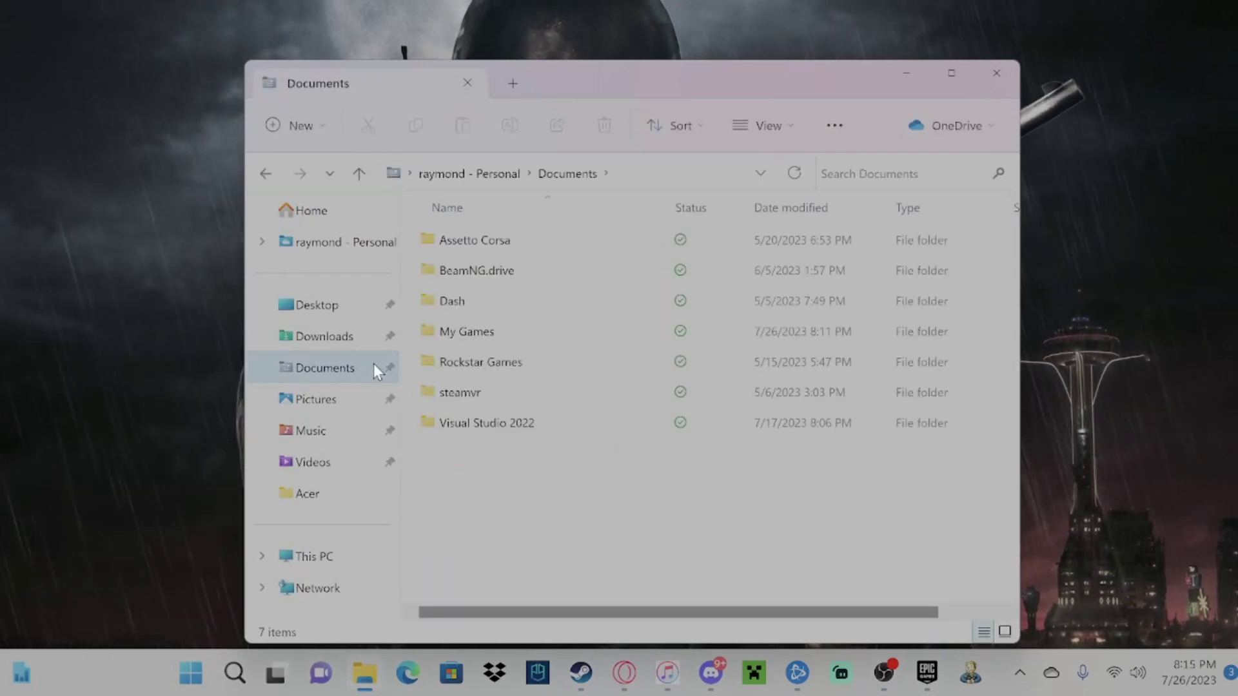
double_click(509, 330)
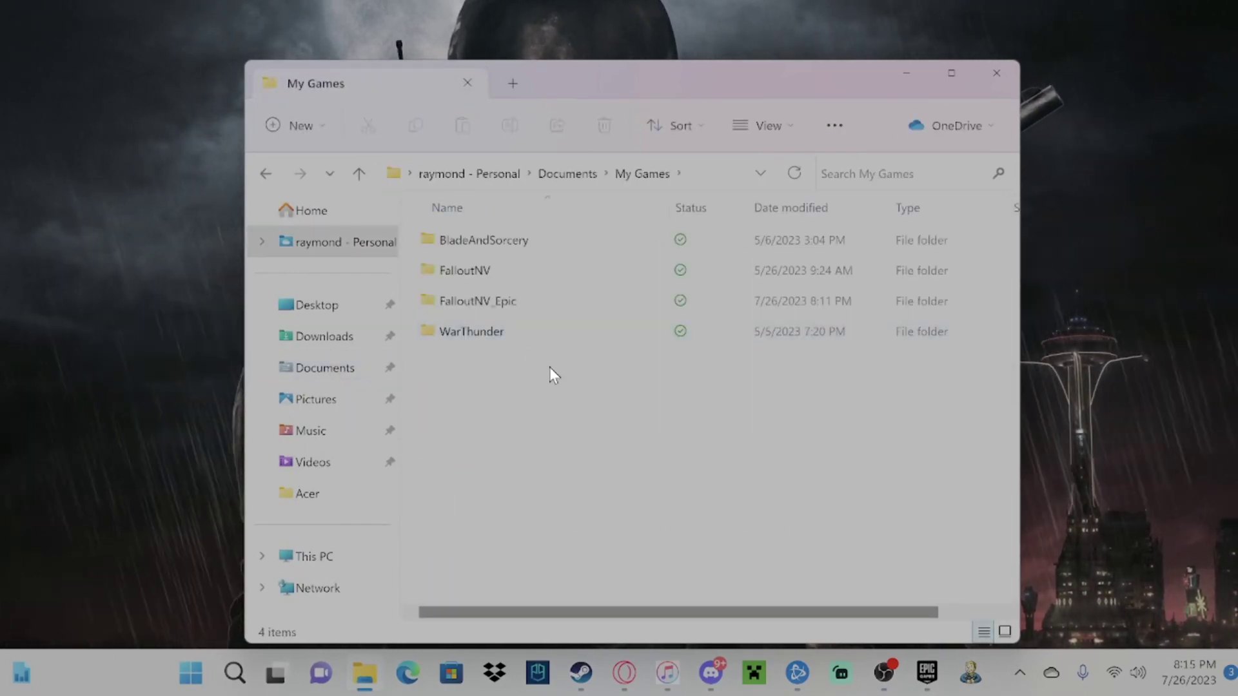
Rename FalloutNV_Epic to FalloutNV, merging folders and keeping both Fallout.ini and FalloutPrefs.ini copies.
mouse_move(530, 304)
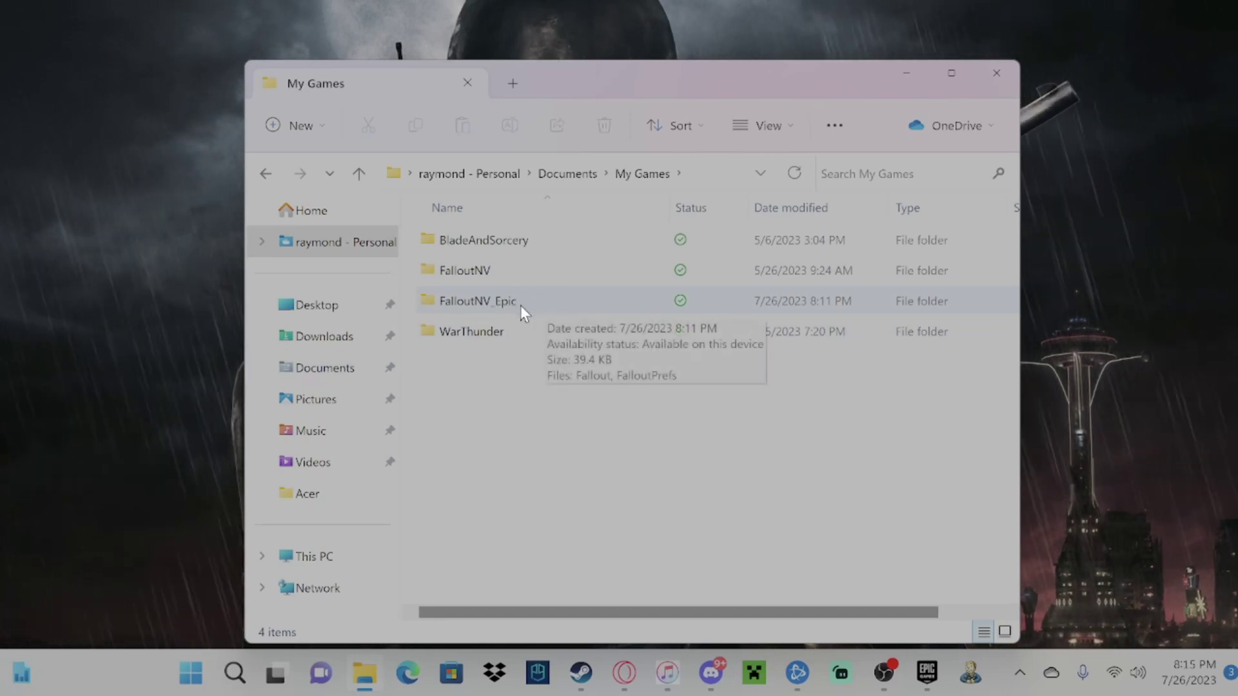
right_click(520, 303)
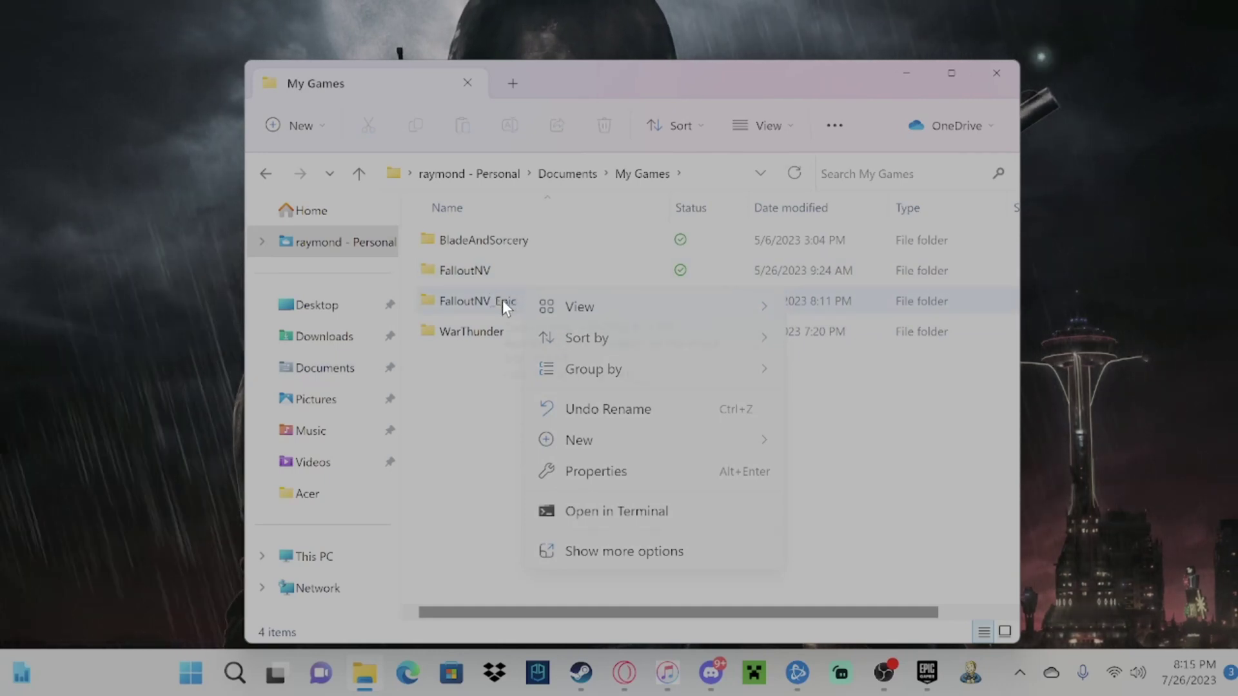
left_click(518, 300)
key("F2")
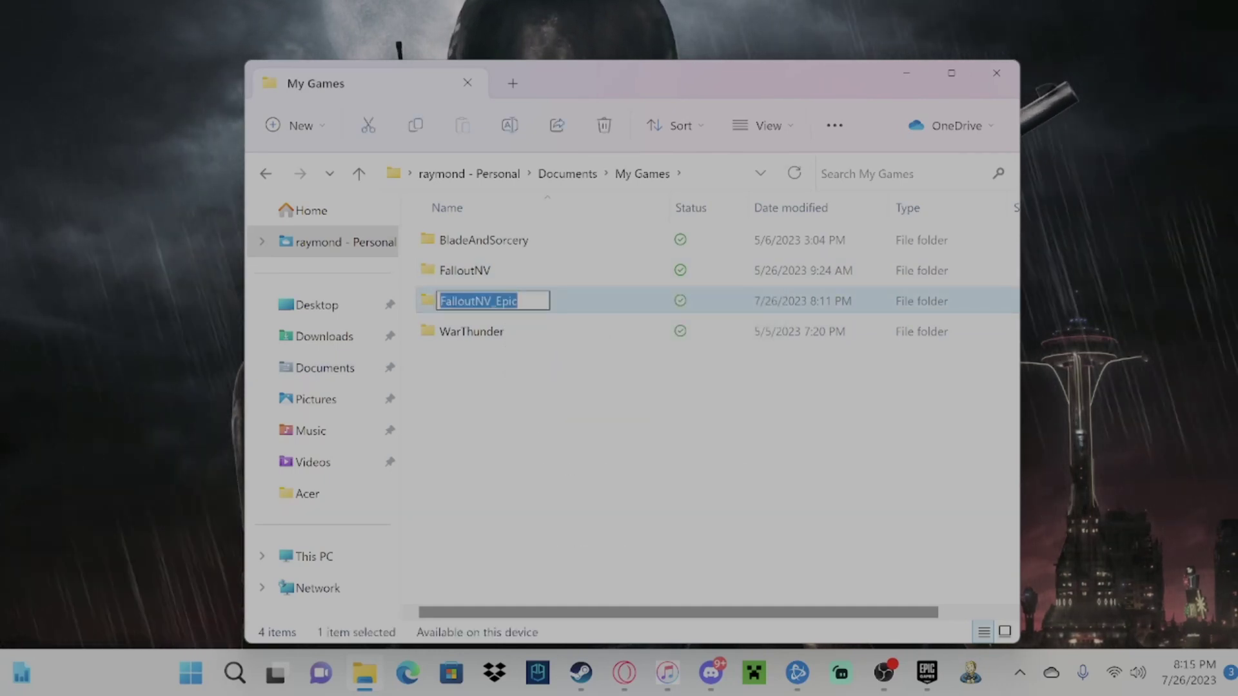
left_click(522, 296)
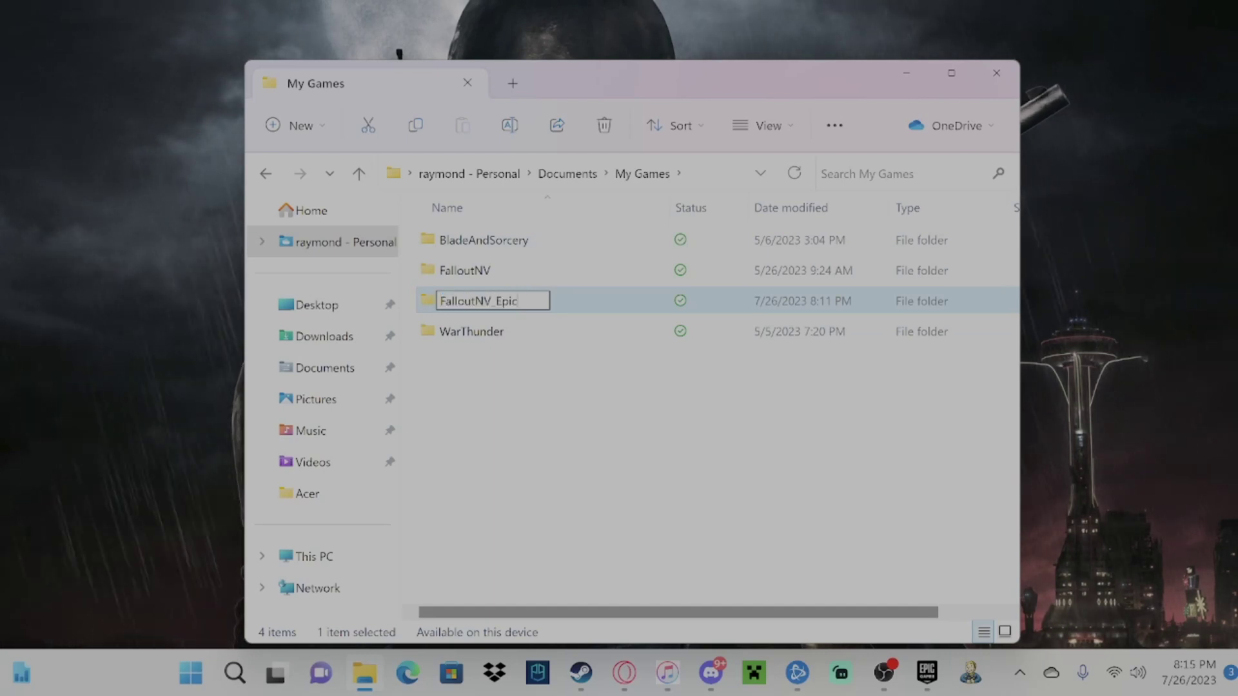
key("BackSpace")
key("BackSpace")
key("BackSpace")
key("BackSpace")
key("BackSpace")
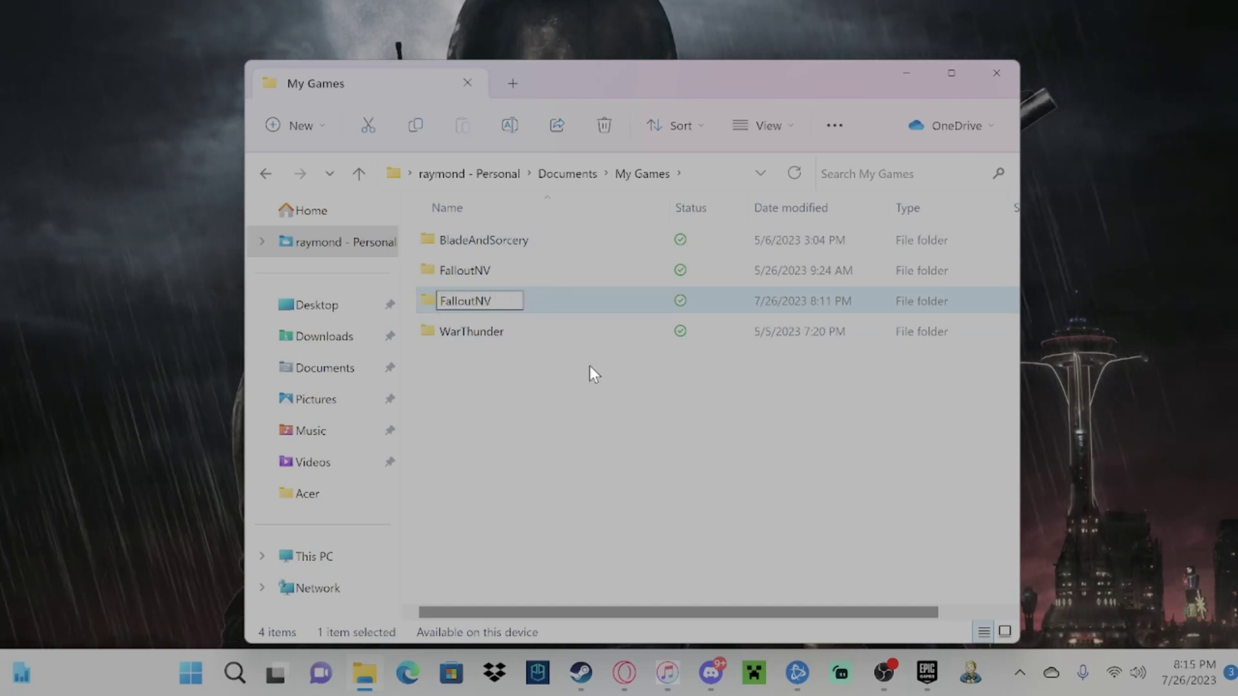
key("Return")
left_click(702, 462)
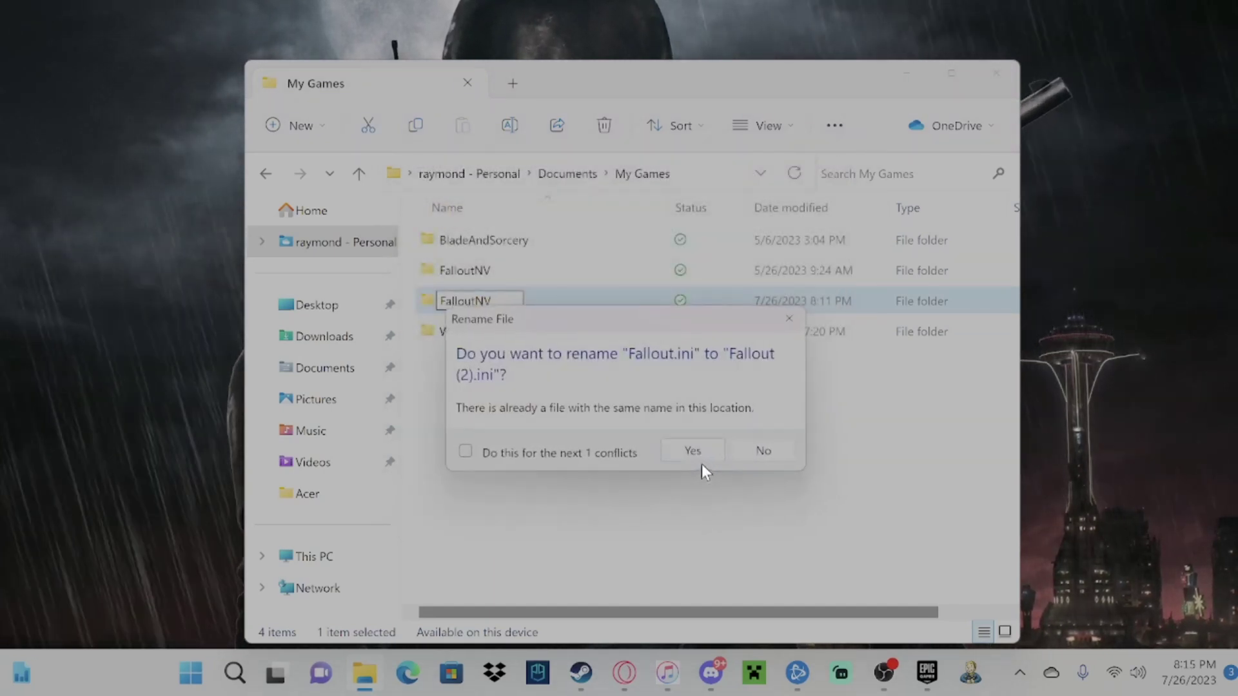
left_click(707, 456)
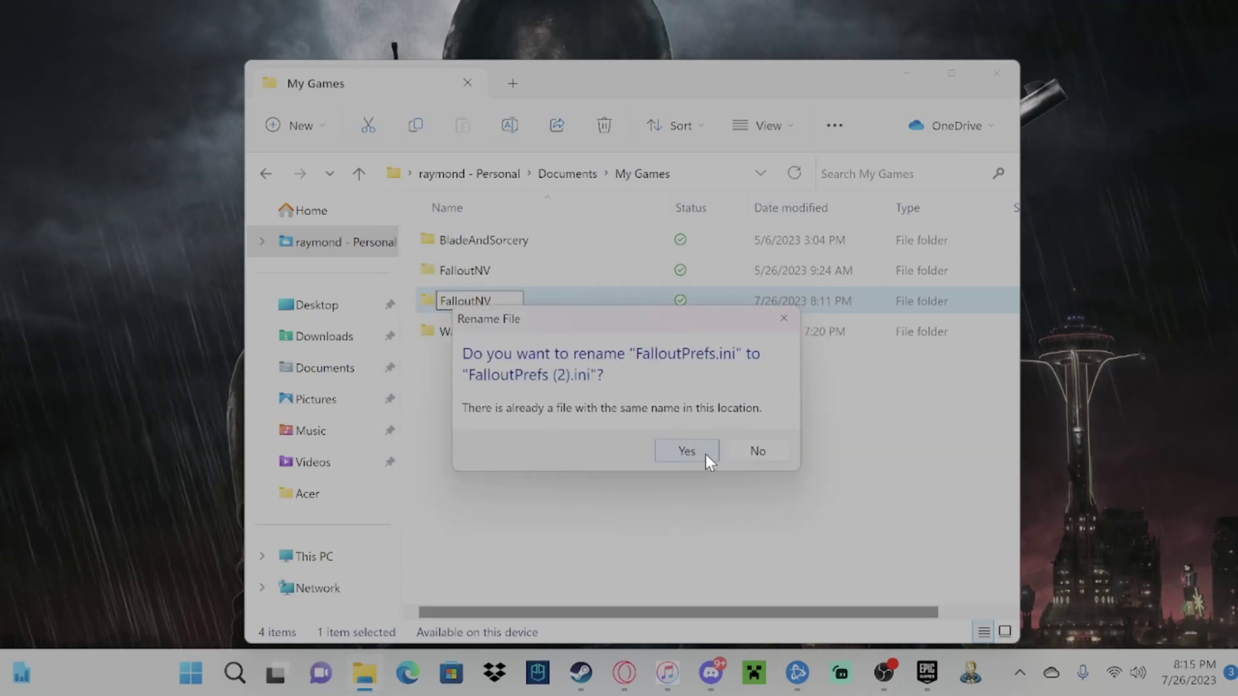
left_click(705, 454)
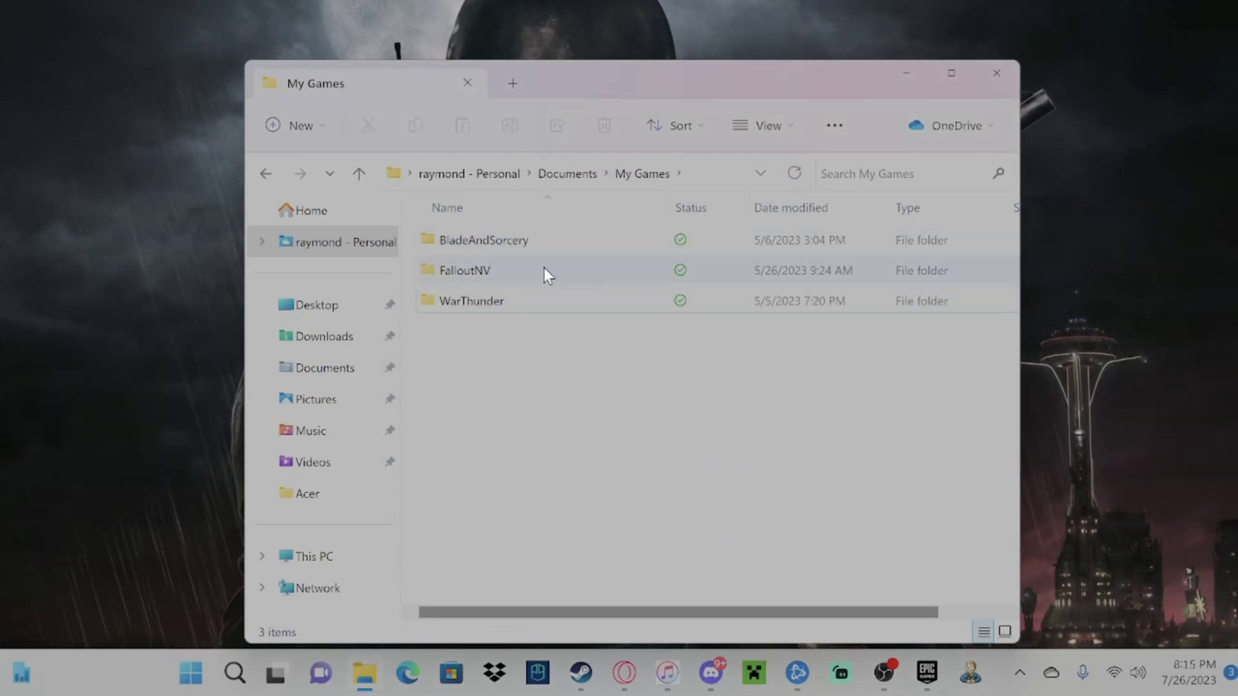
Close the My Games window and bring up the Epic Games Patcher page in Opera.
left_click(1006, 77)
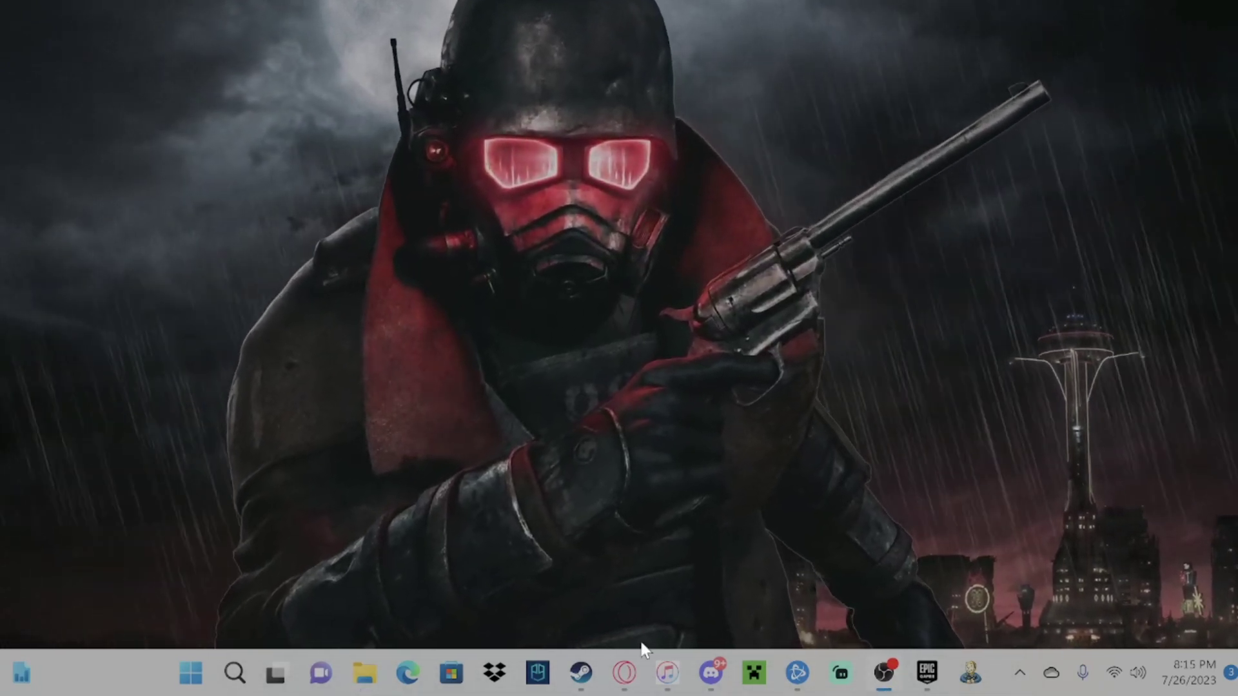
left_click(629, 672)
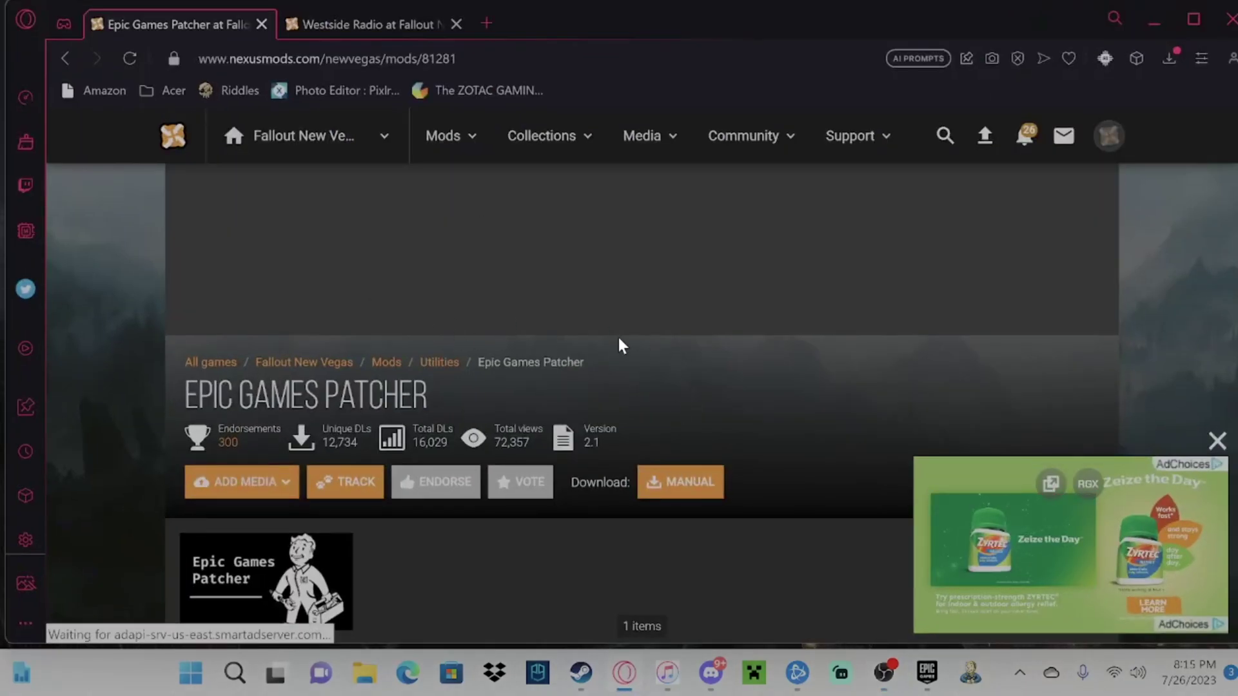
scroll(616, 345, "down", 2)
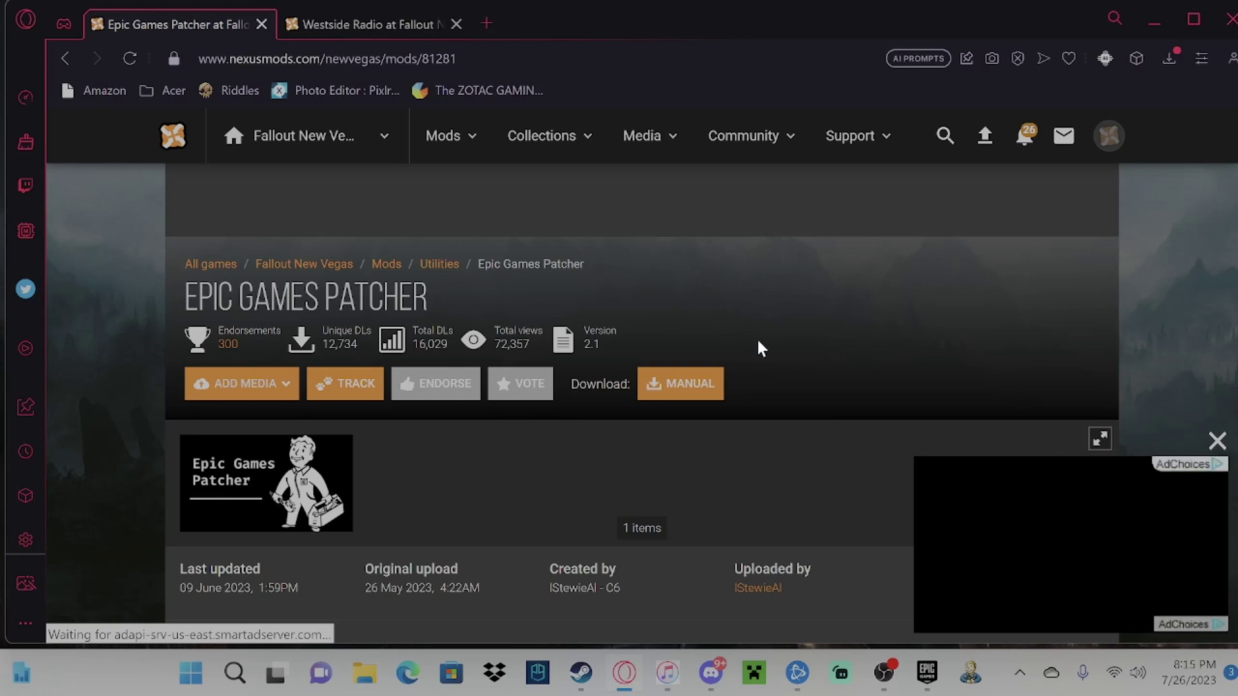
Start the patcher's manual download using the free Slow Download option.
left_click(714, 387)
left_click(712, 383)
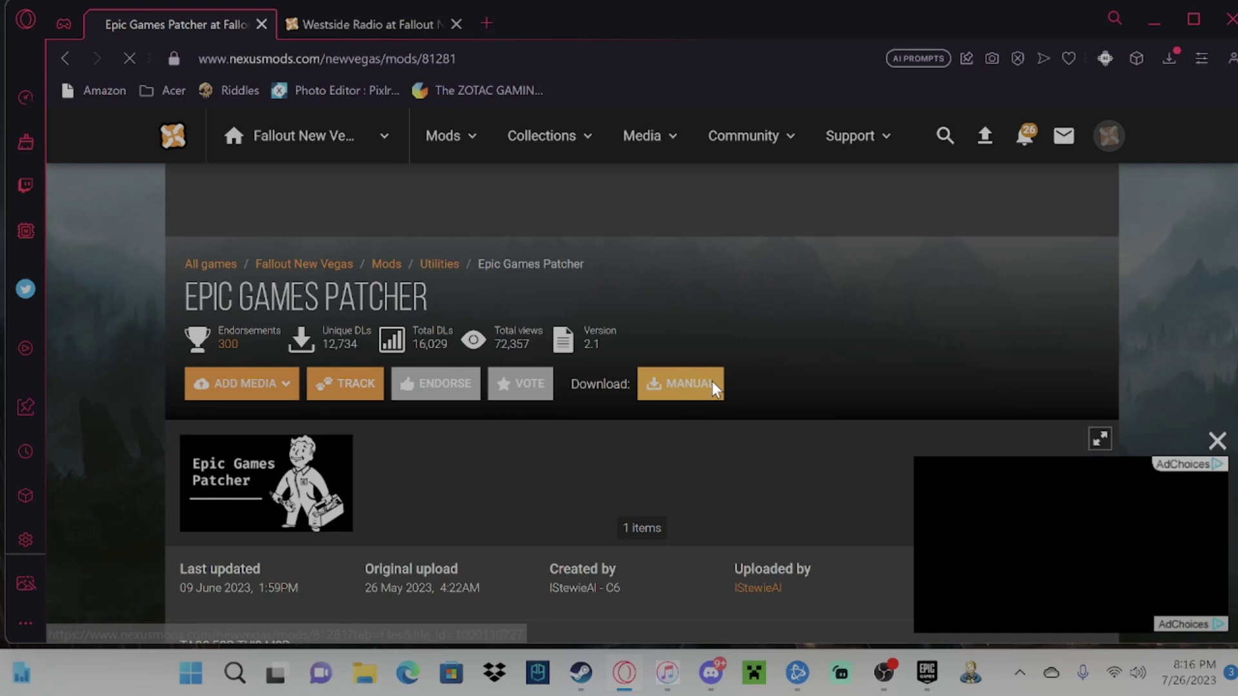
scroll(713, 378, "down", 1)
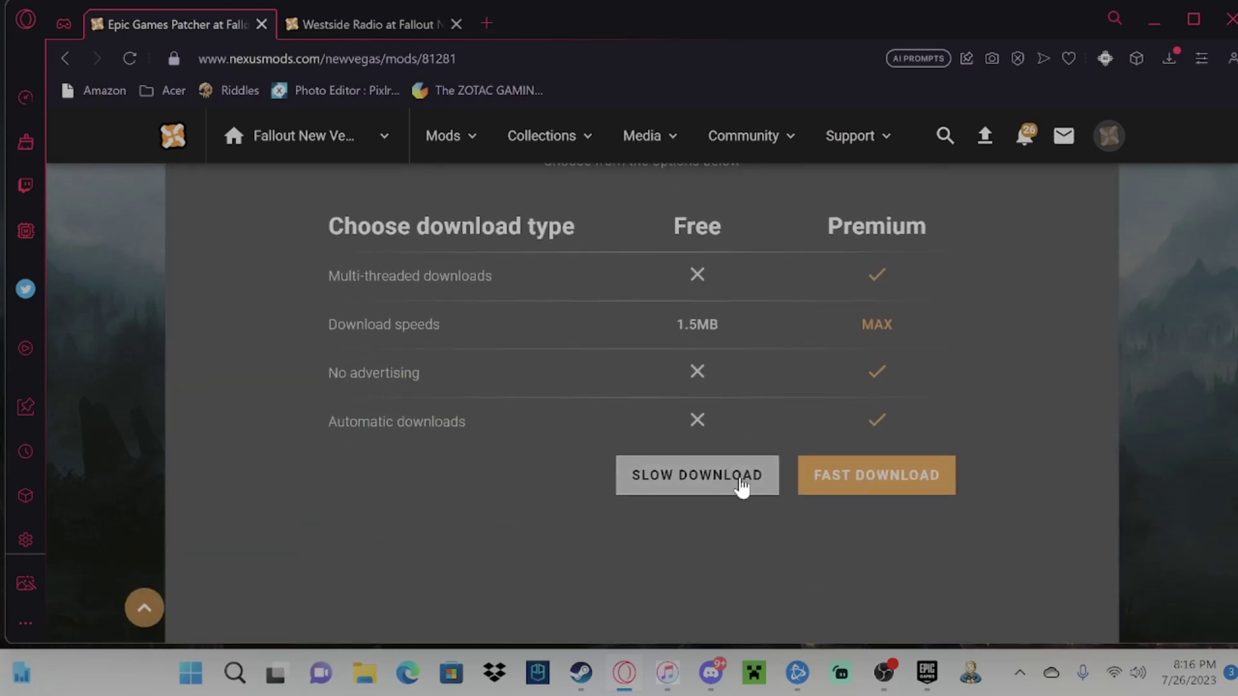
left_click(740, 481)
scroll(759, 450, "up", 1)
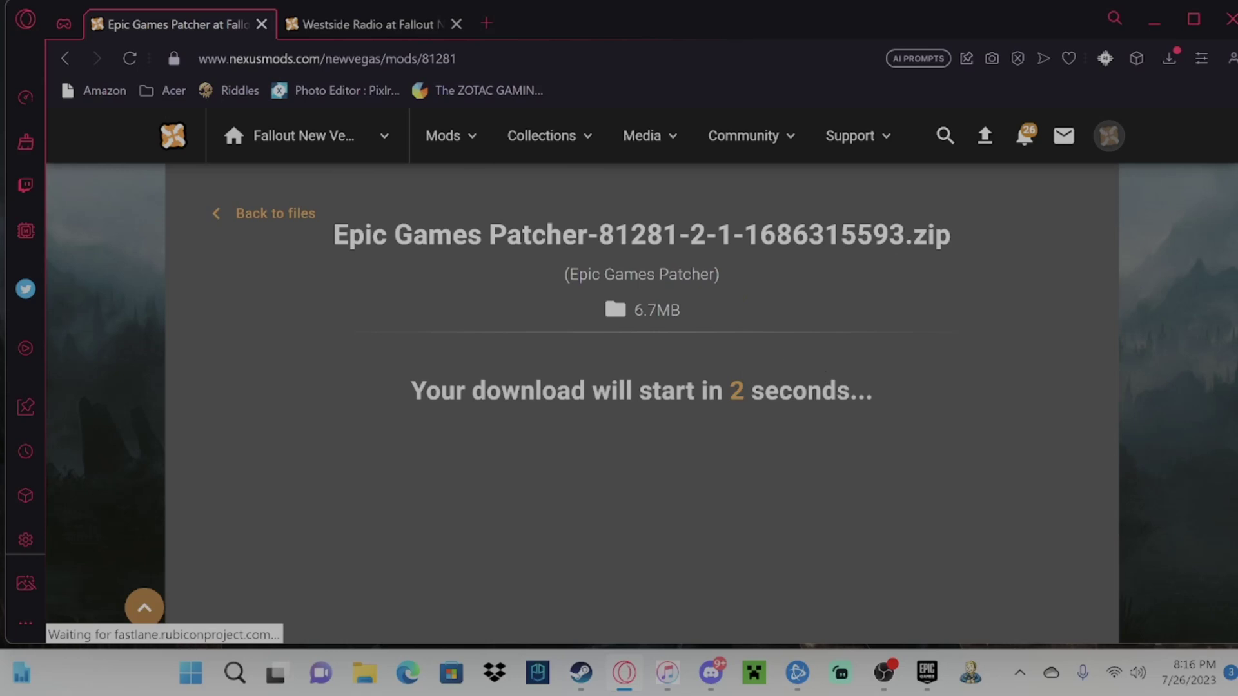
scroll(756, 392, "down", 1)
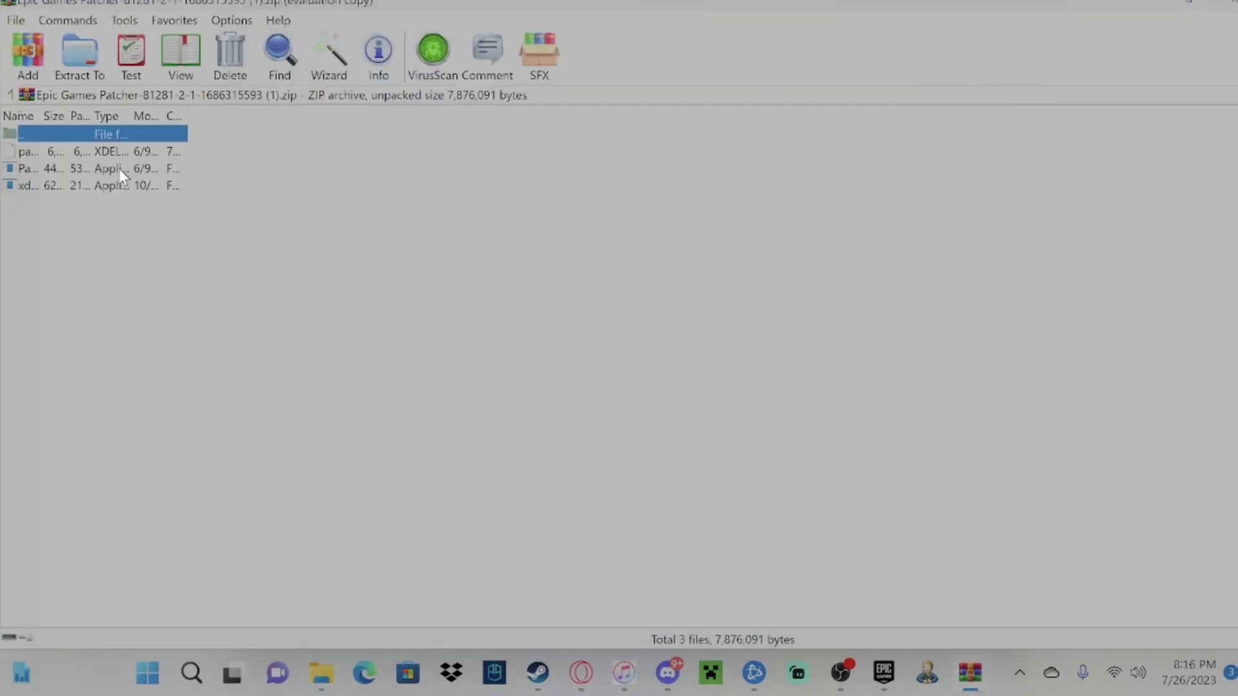
Clear the selection in the WinRAR patcher archive and bring Epic Games Launcher forward.
left_click(240, 195)
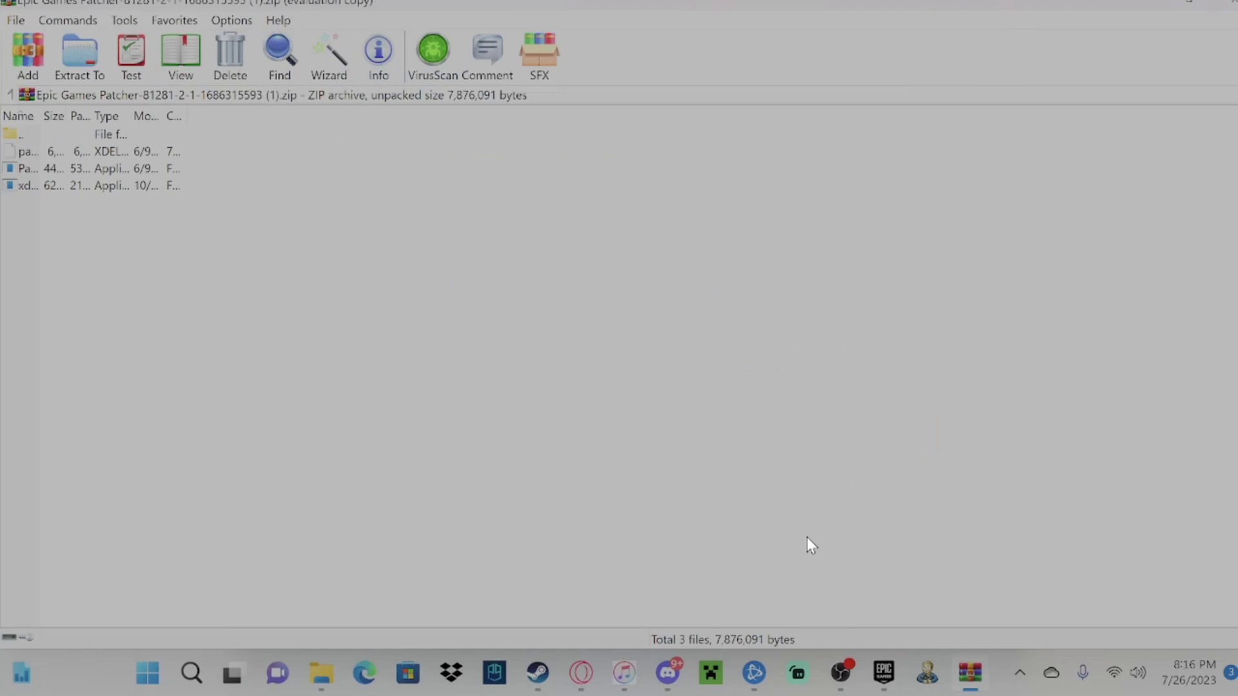
left_click(889, 674)
From the Library, open Manage for the Fallout: New Vegas card.
mouse_move(125, 407)
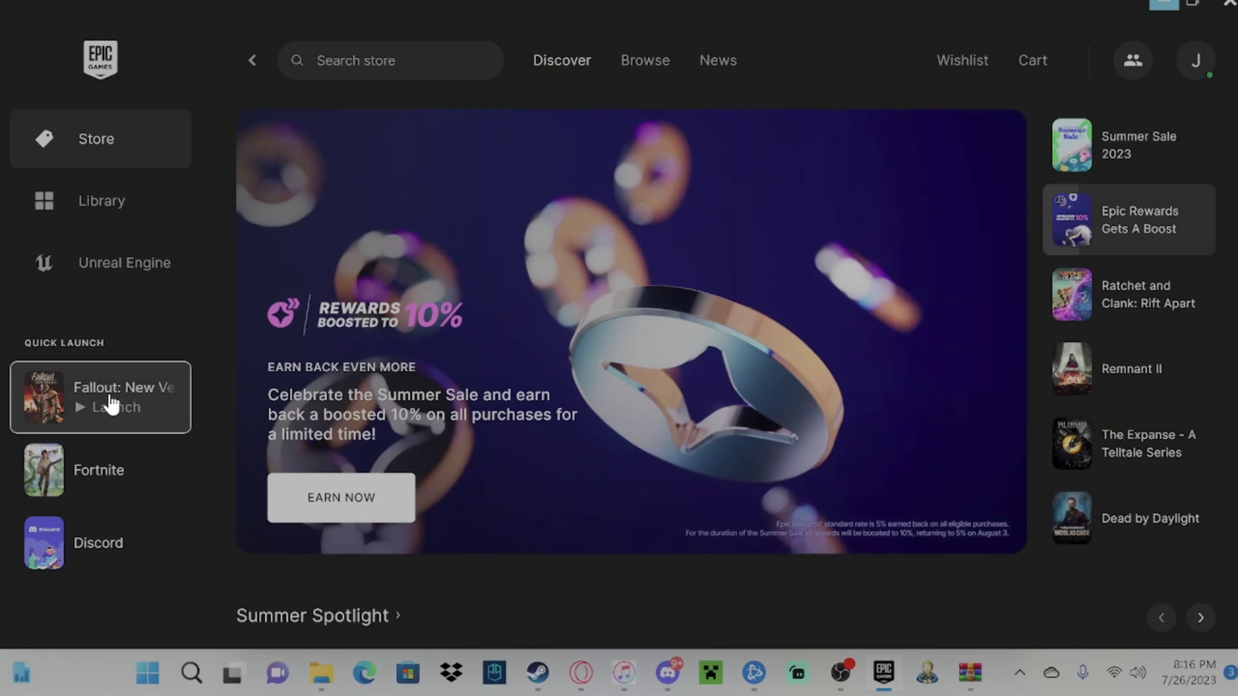
left_click(122, 216)
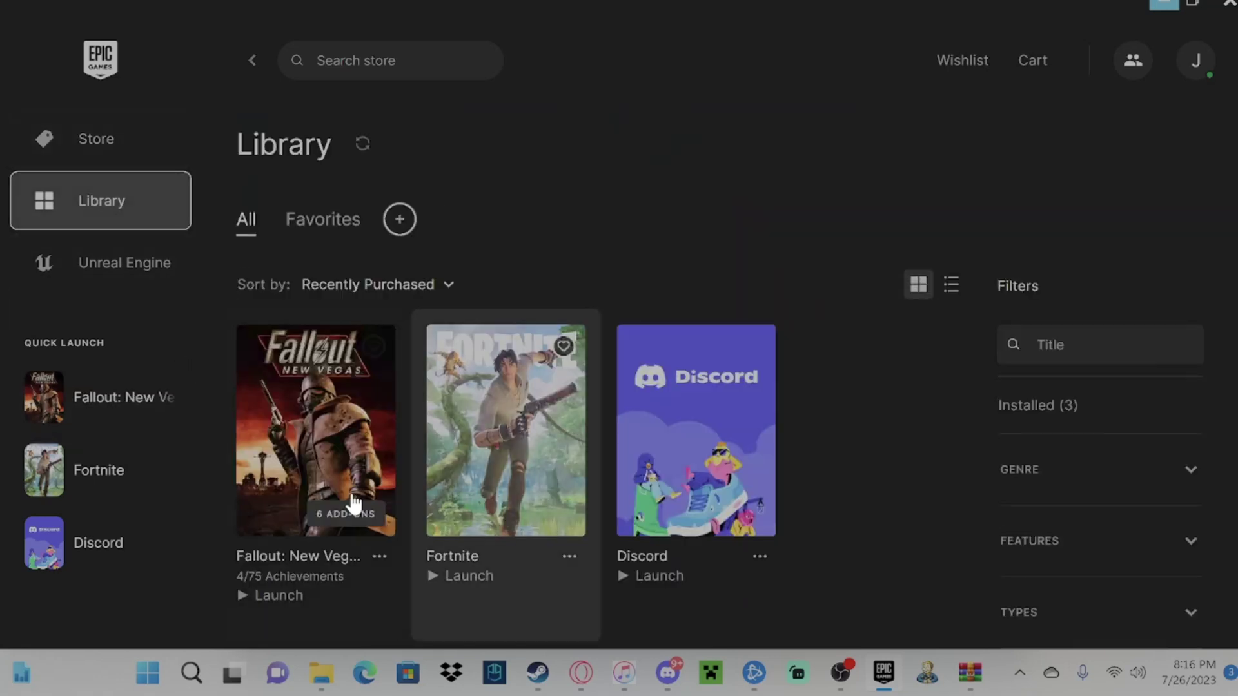
left_click(379, 558)
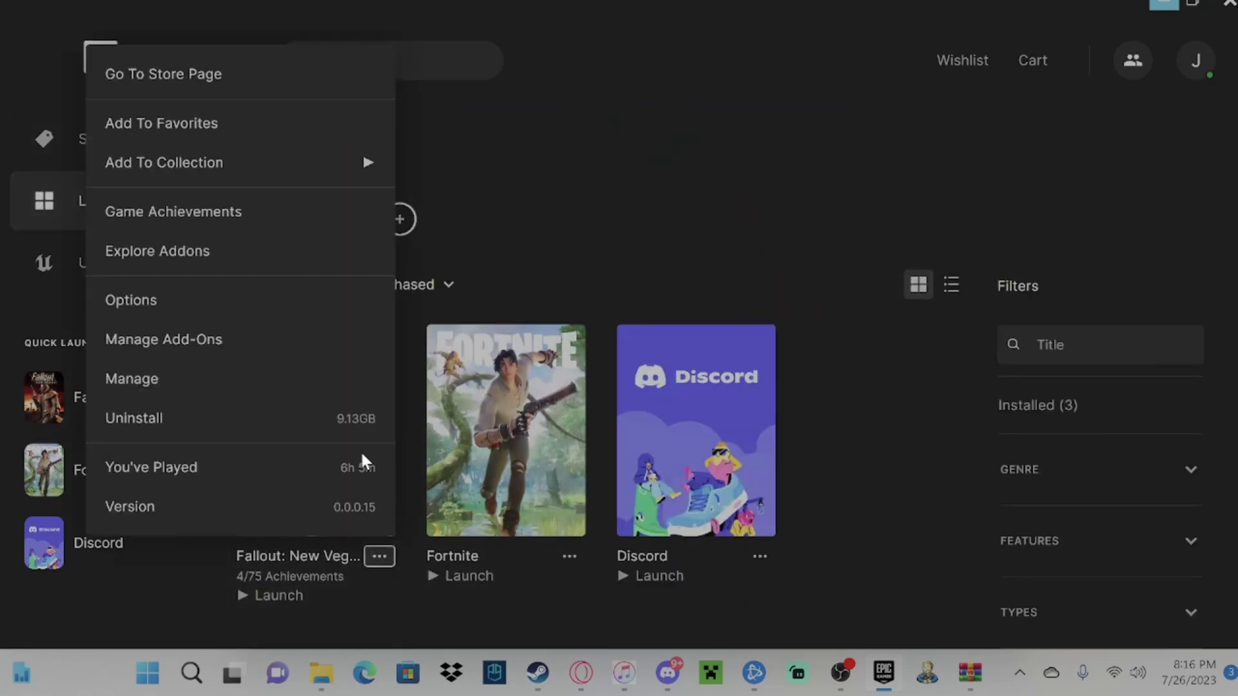
left_click(239, 386)
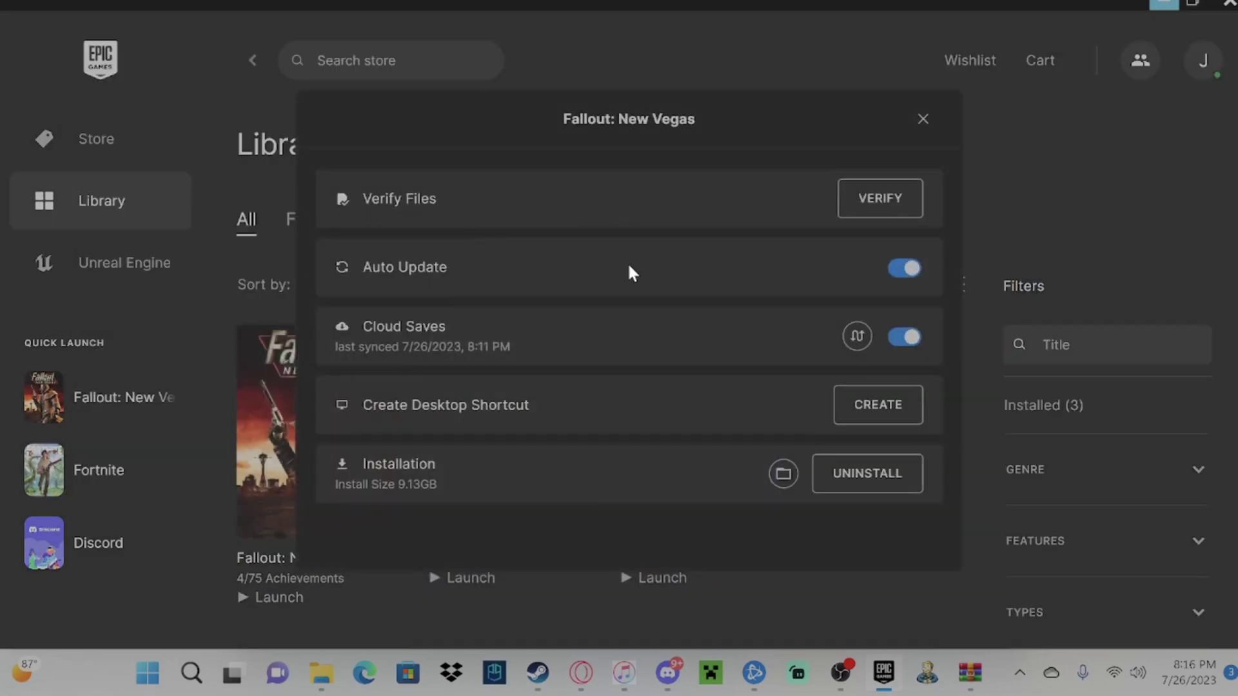
Open the D:\FalloutNewVegas install folder and place a smaller WinRAR archive window beside it.
left_click(782, 476)
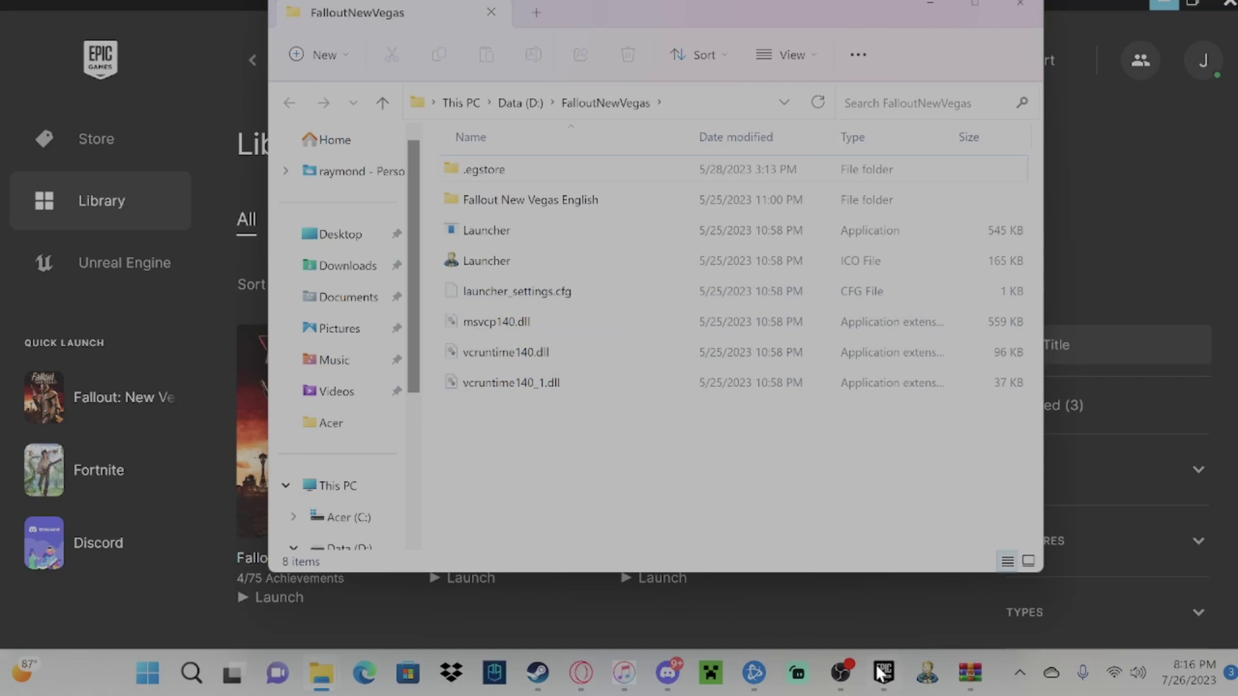
left_click(977, 684)
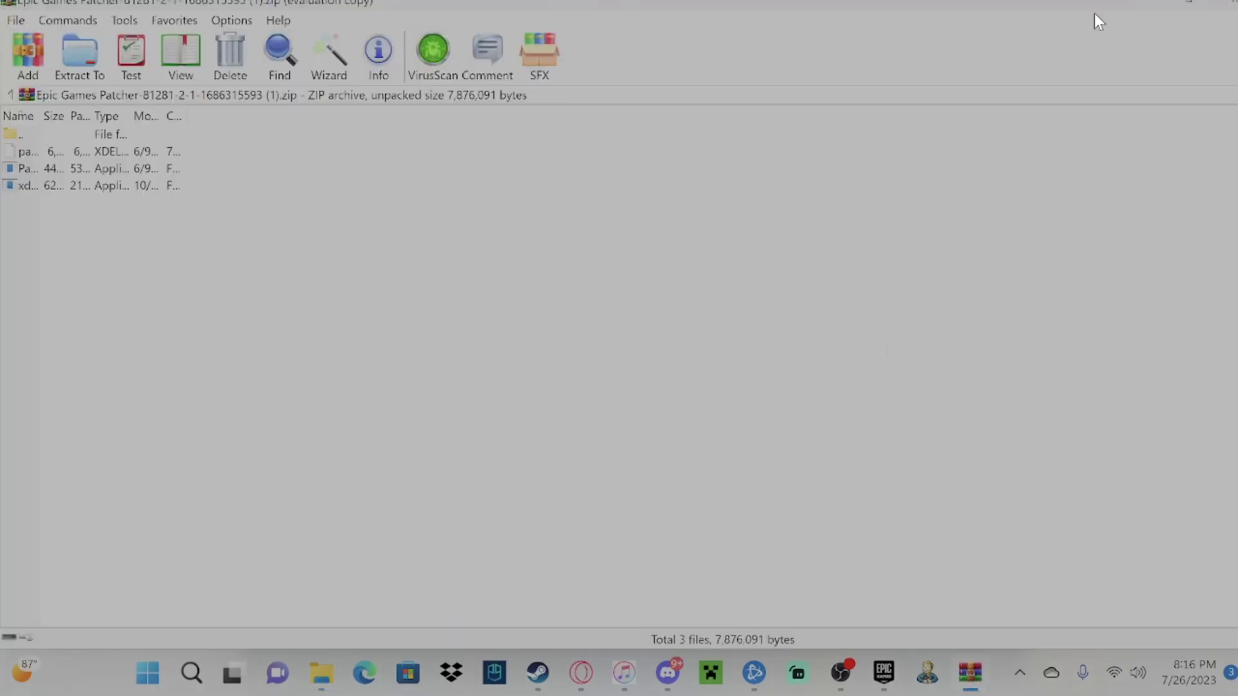
left_click(1189, 3)
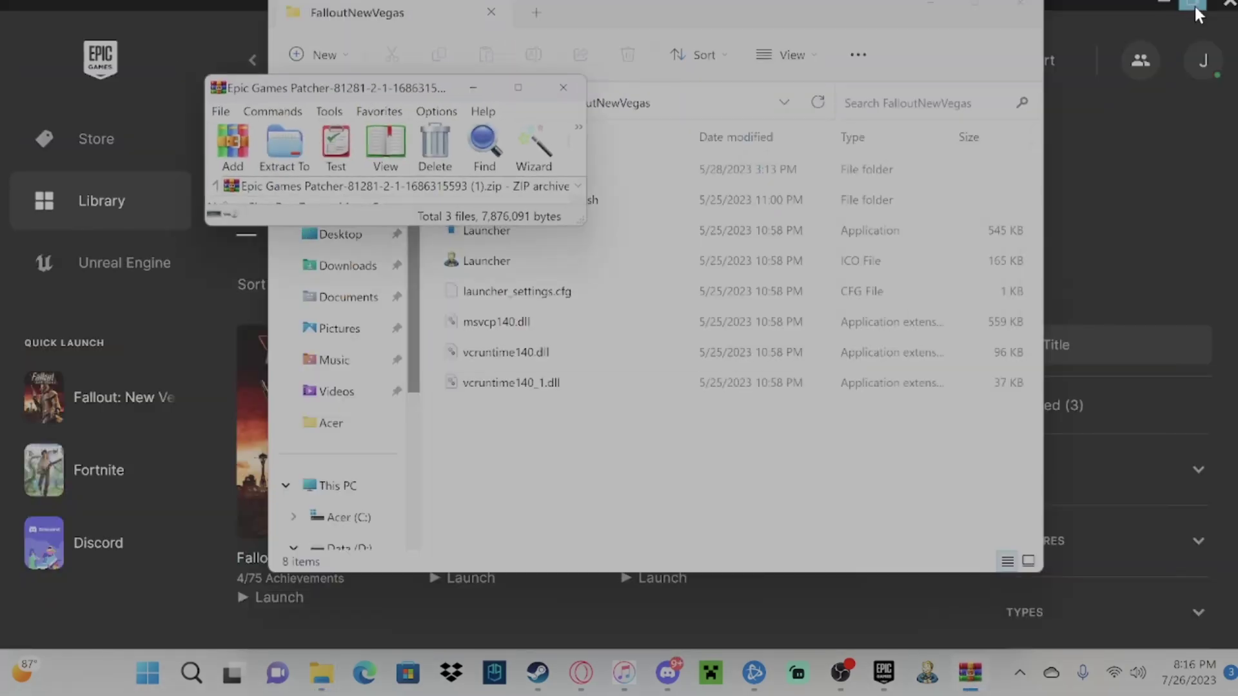
left_click_drag(897, 14, 1113, 56)
left_click(343, 74)
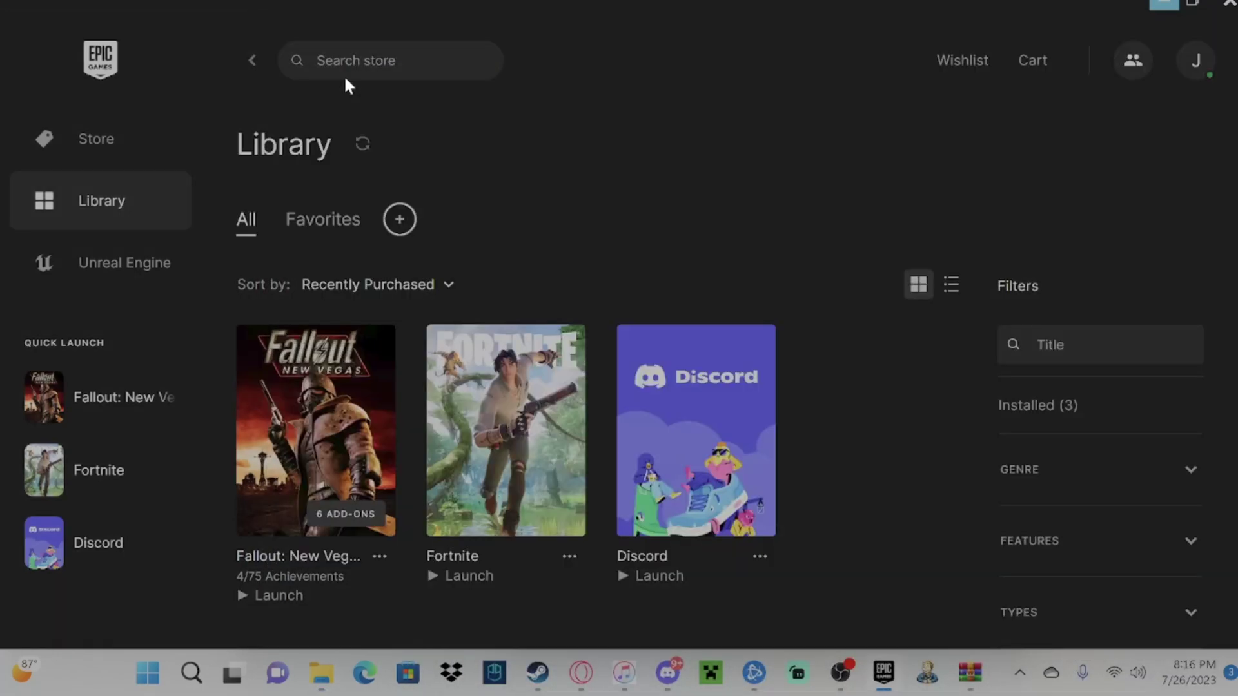
left_click(970, 673)
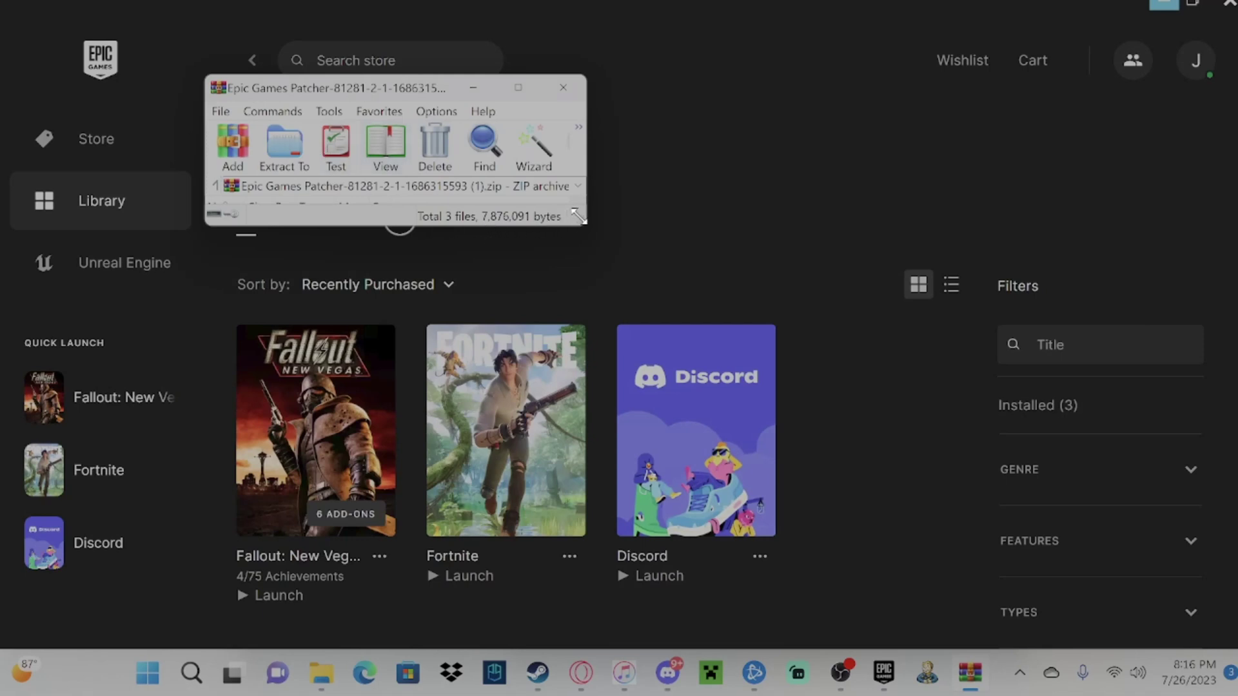
left_click_drag(578, 217, 691, 408)
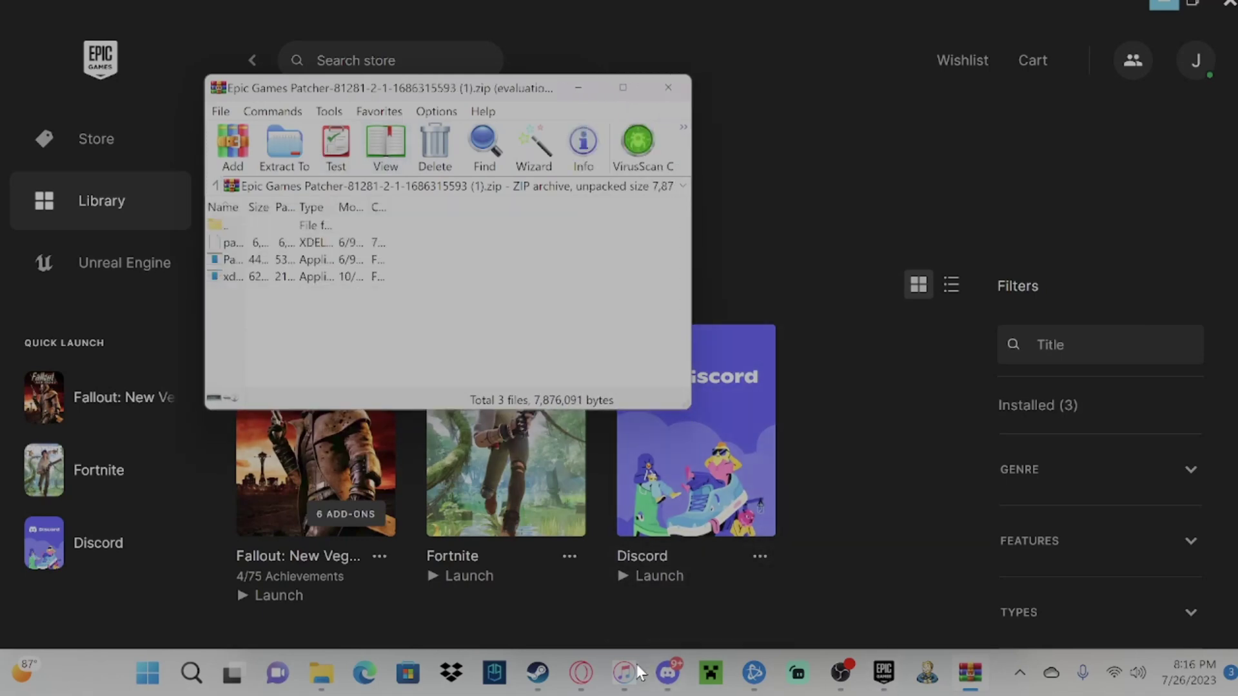
Copy patch.xdelta, Patcher and xdelta3 from the archive into D:\FalloutNewVegas.
mouse_move(321, 673)
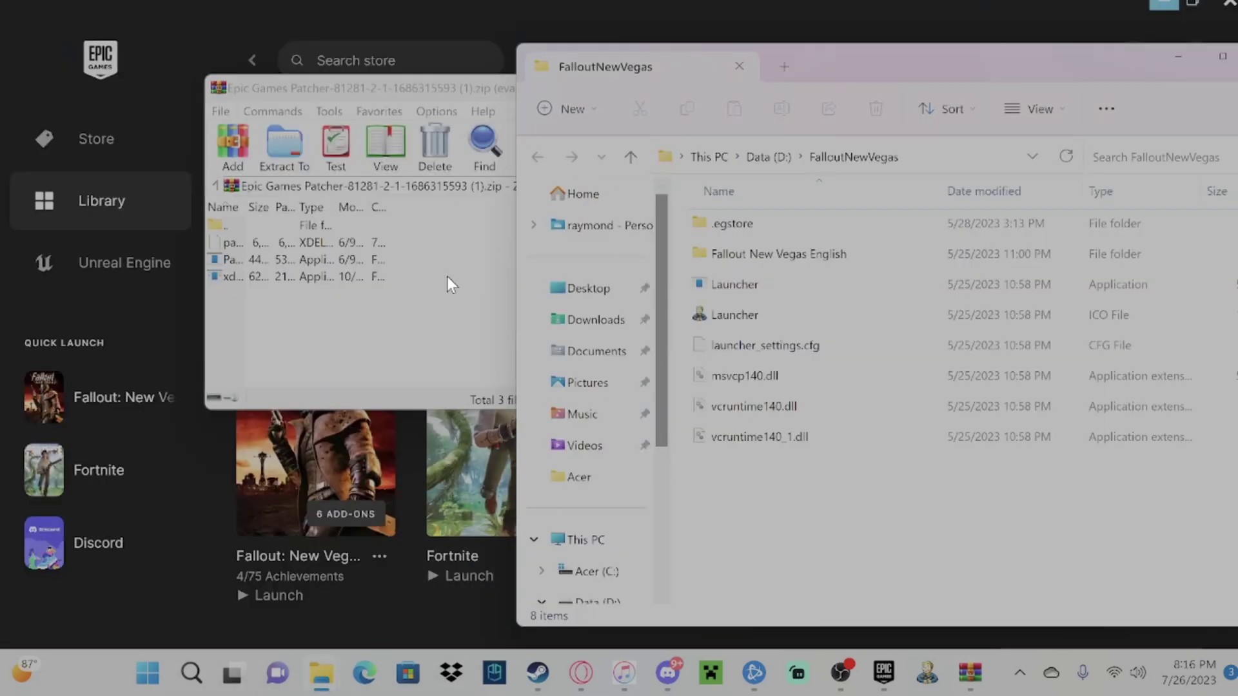
left_click_drag(439, 305, 350, 243)
right_click(350, 242)
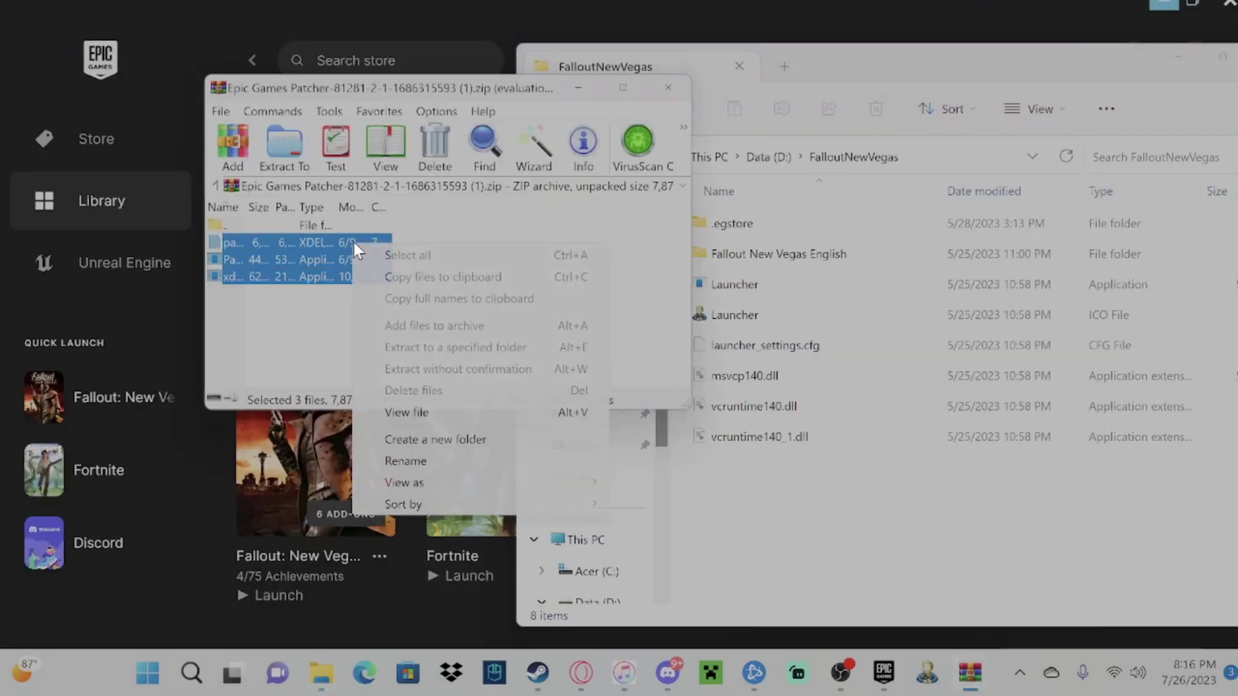
left_click(420, 277)
right_click(845, 530)
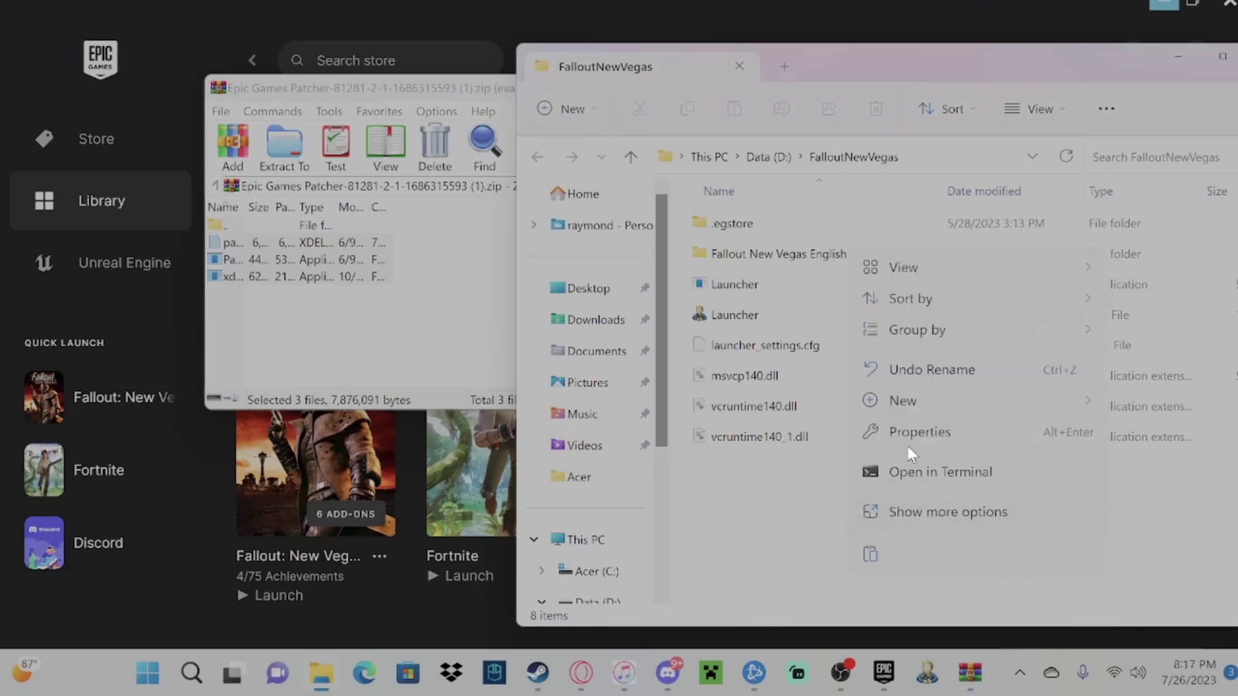
right_click(772, 532)
left_click(773, 533)
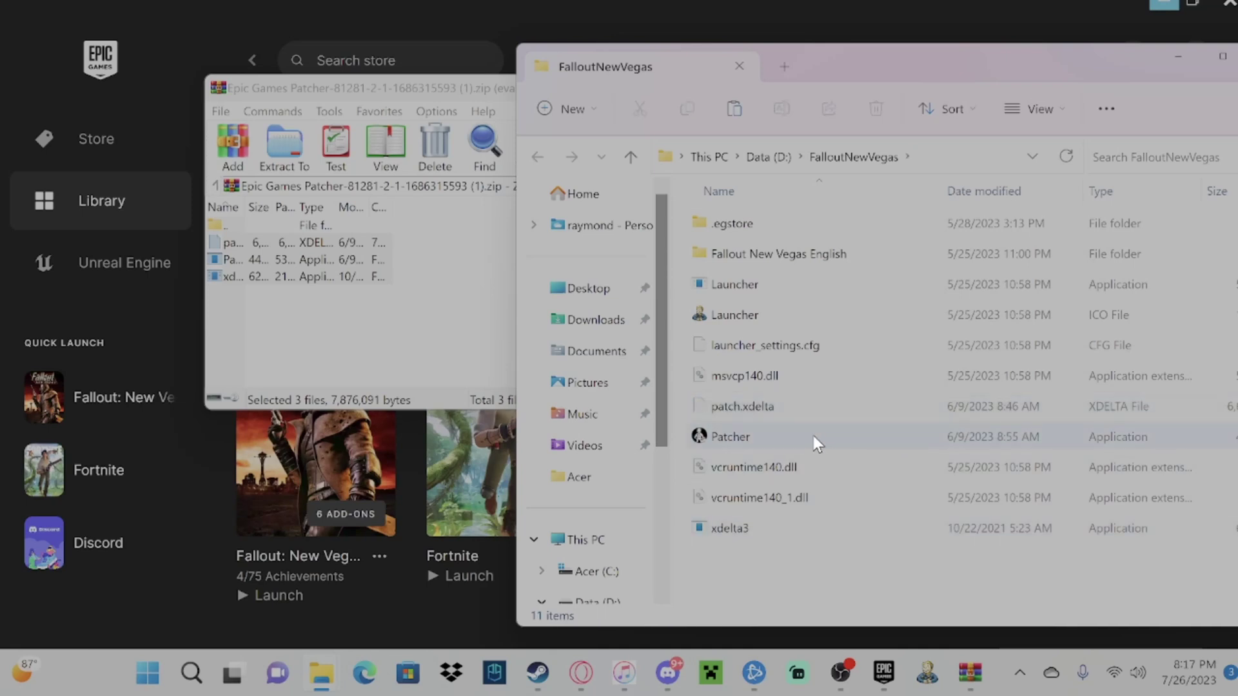
Run Patcher, dismiss its 'couldn't open FalloutNV.exe' message, close WinRAR and recentre the folder.
double_click(810, 436)
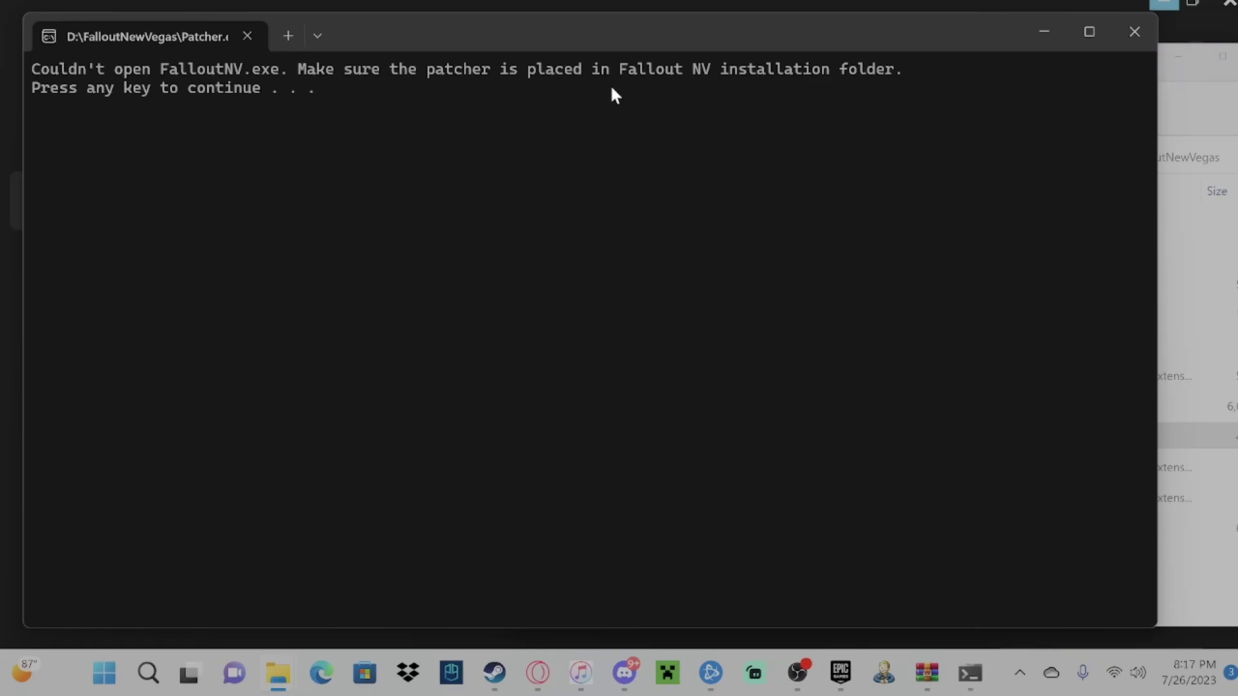
key("Return")
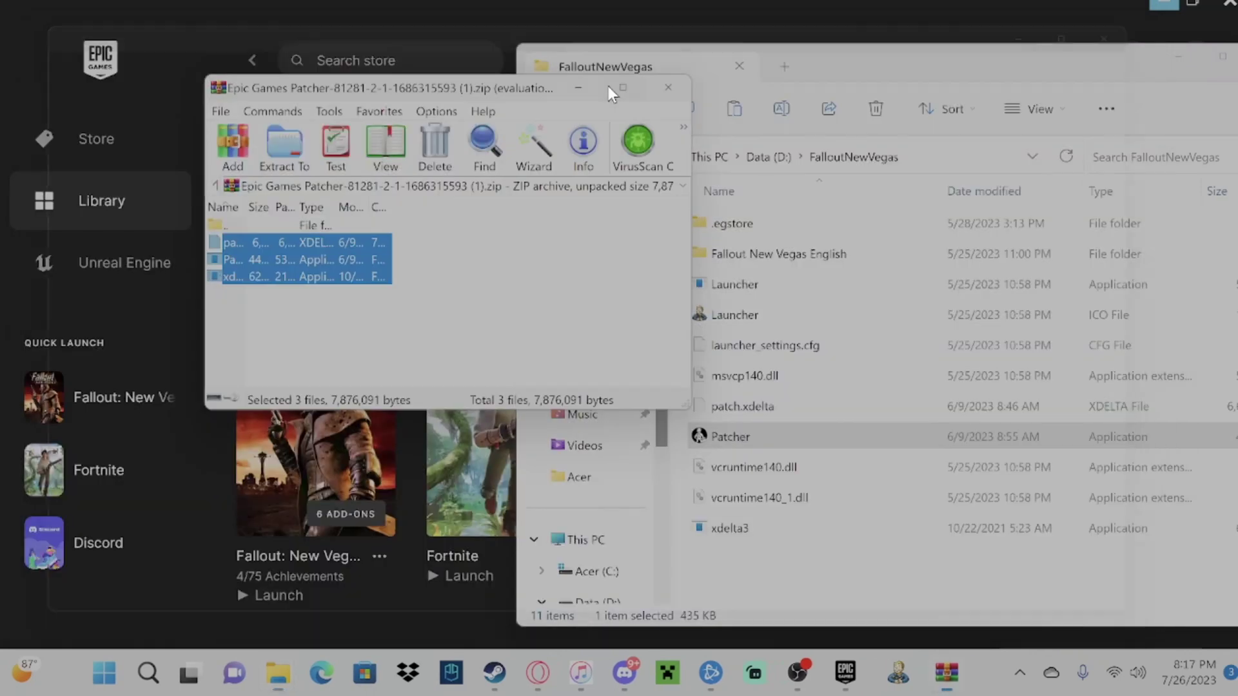
left_click(671, 89)
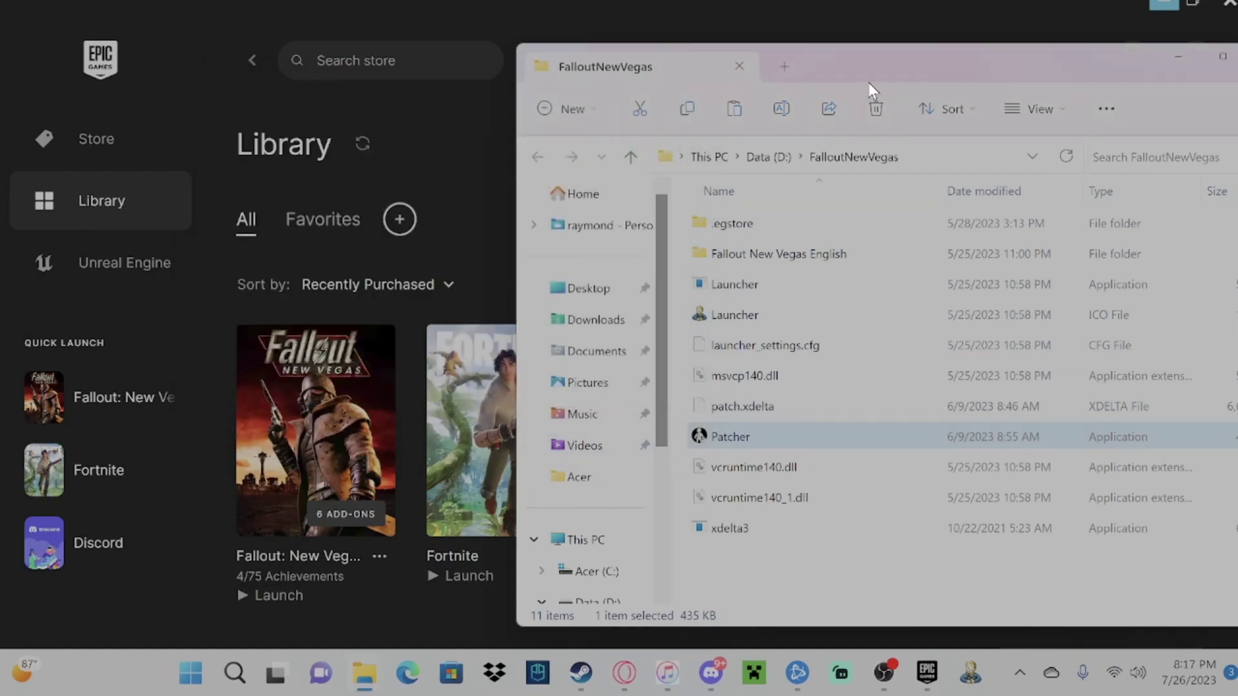
left_click_drag(880, 64, 717, 57)
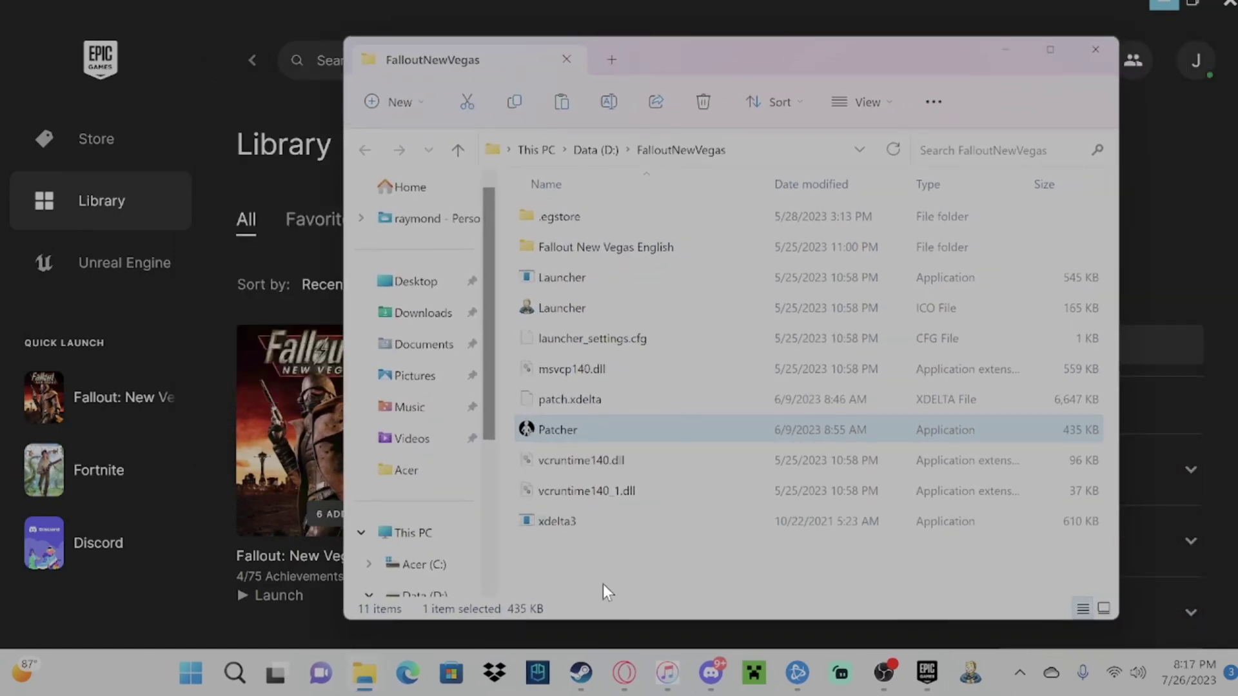
On the Westside Radio tab, start the free manual slow download of the 88.5MB mod.
left_click(634, 672)
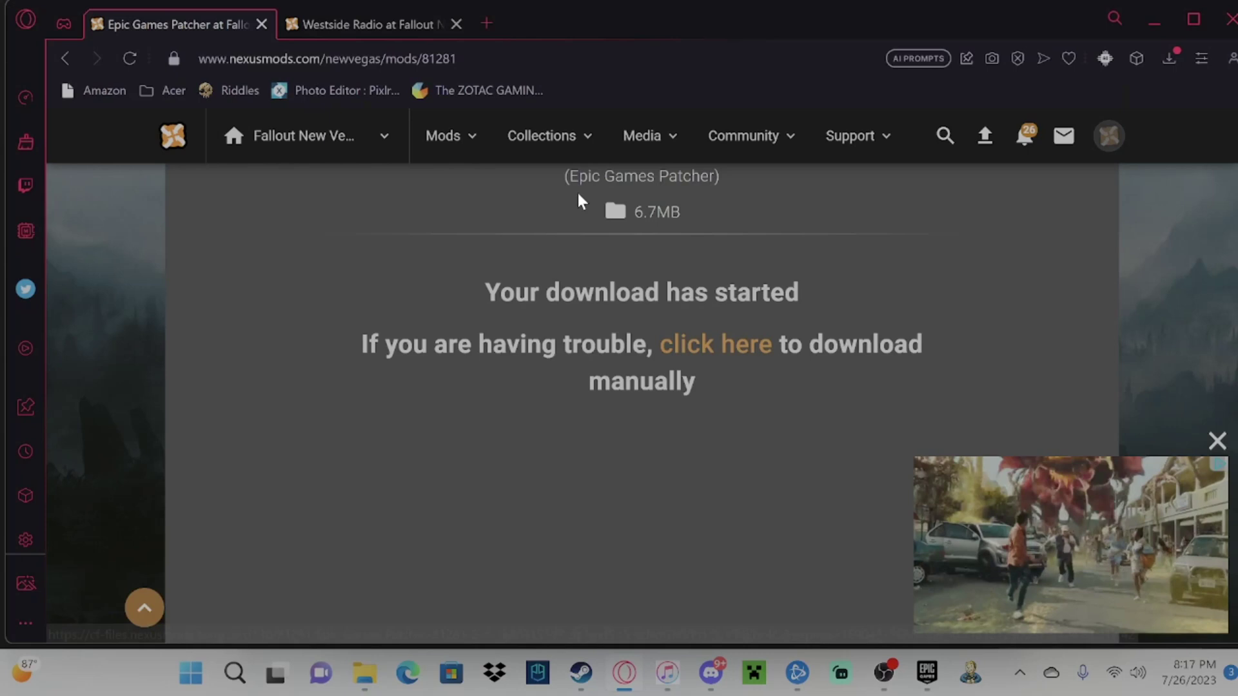
scroll(608, 282, "up", 7)
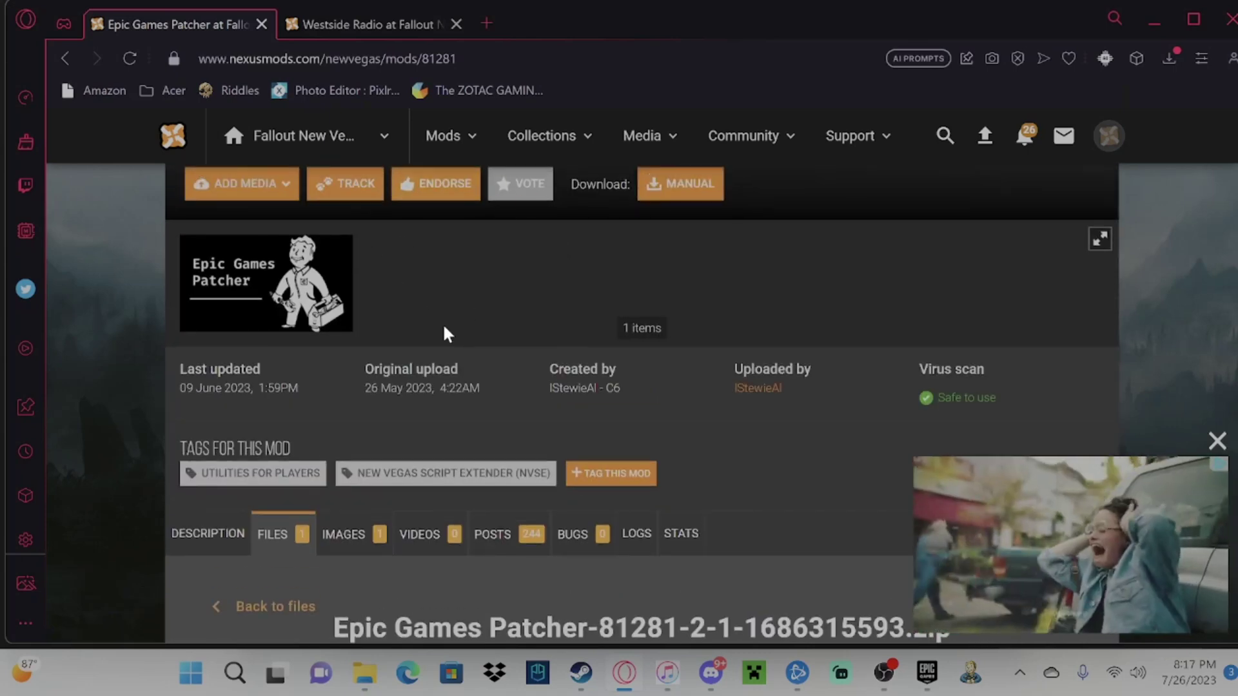
left_click(374, 23)
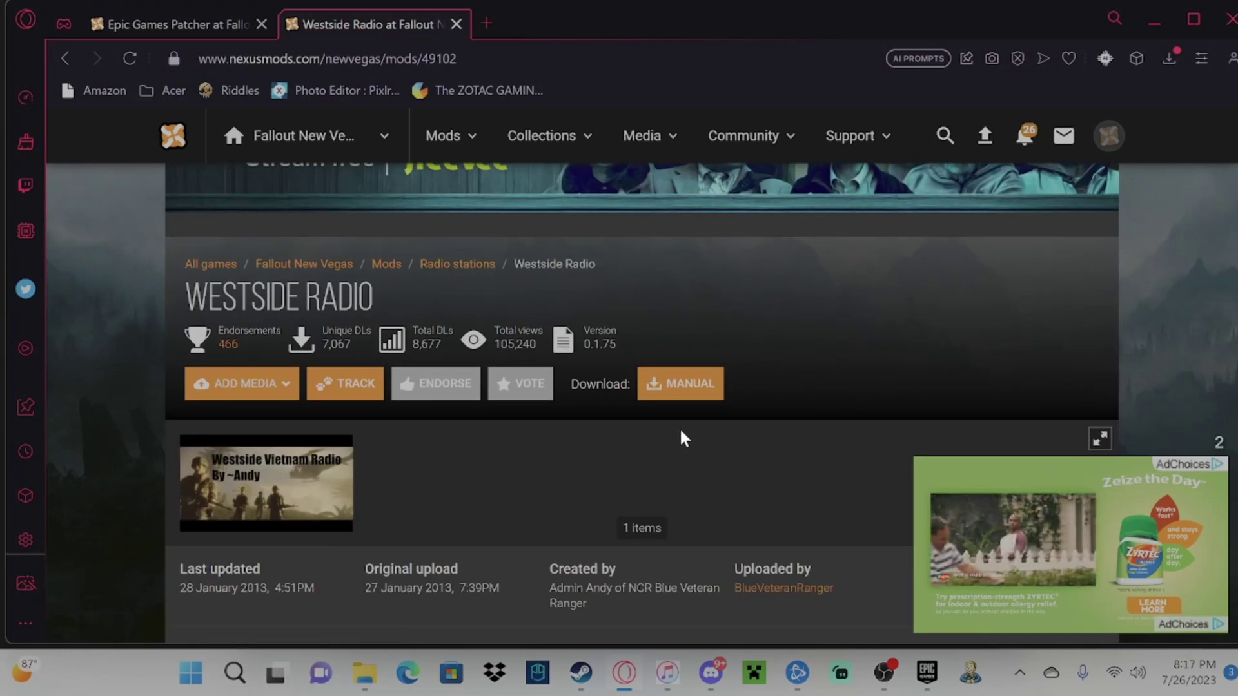
left_click(690, 395)
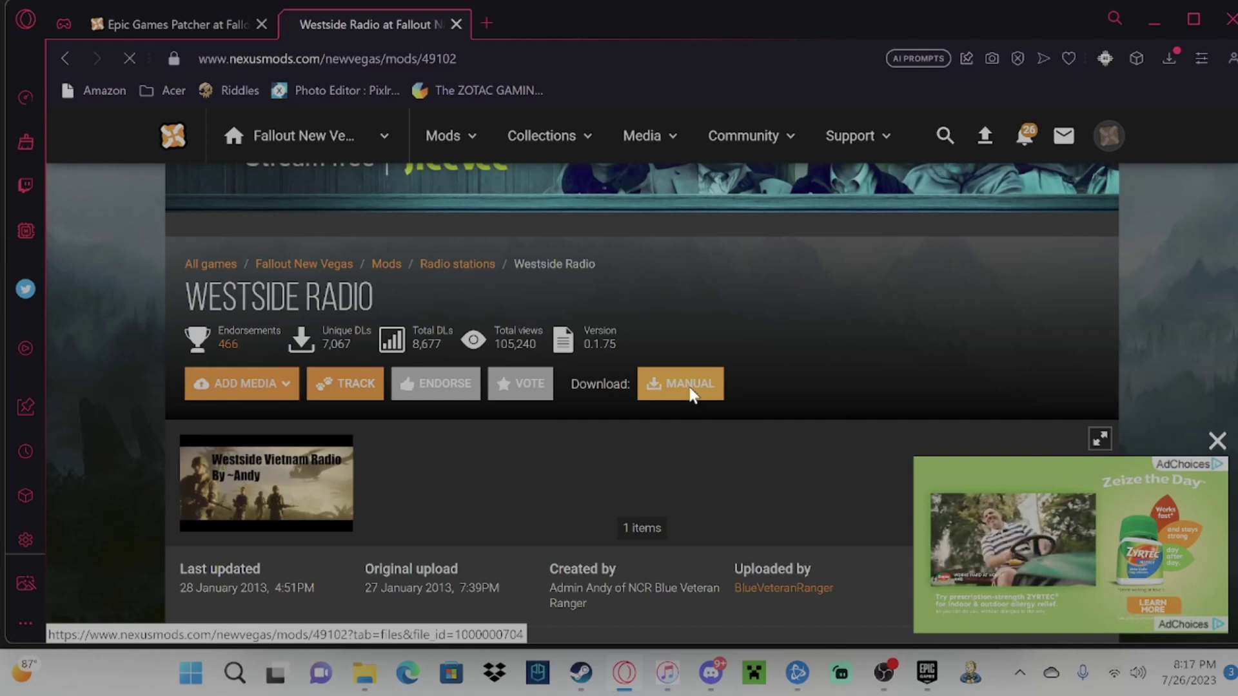
scroll(690, 453, "down", 3)
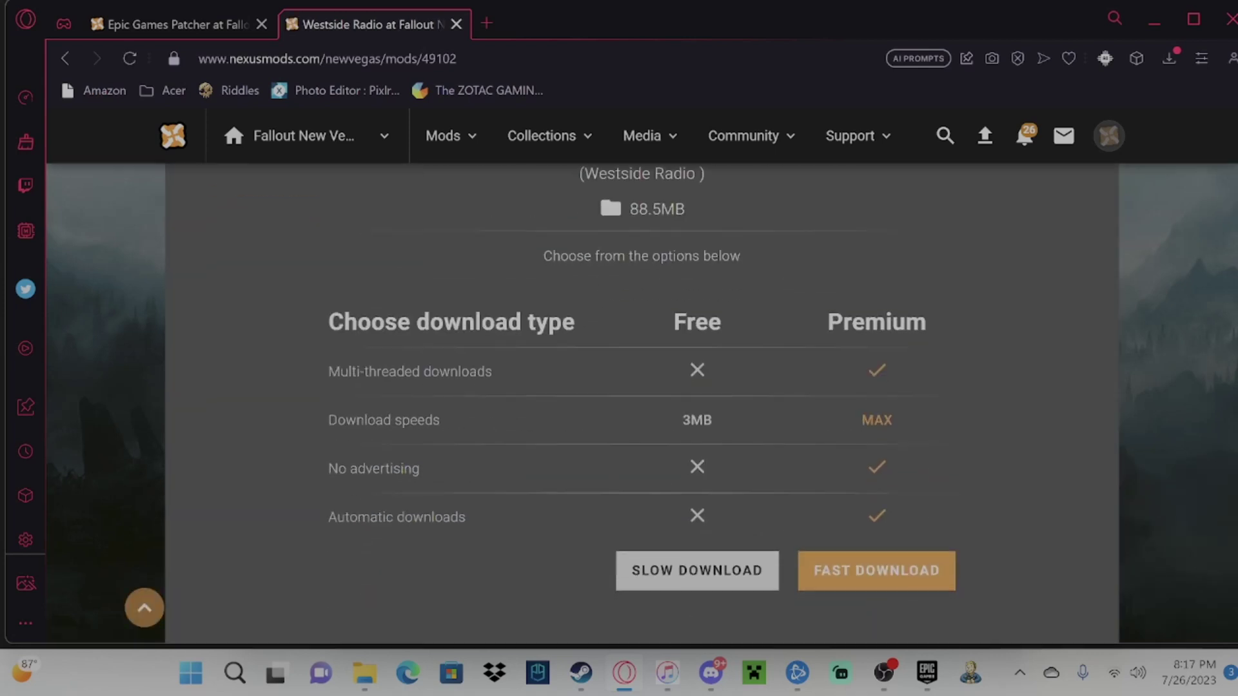
left_click(726, 495)
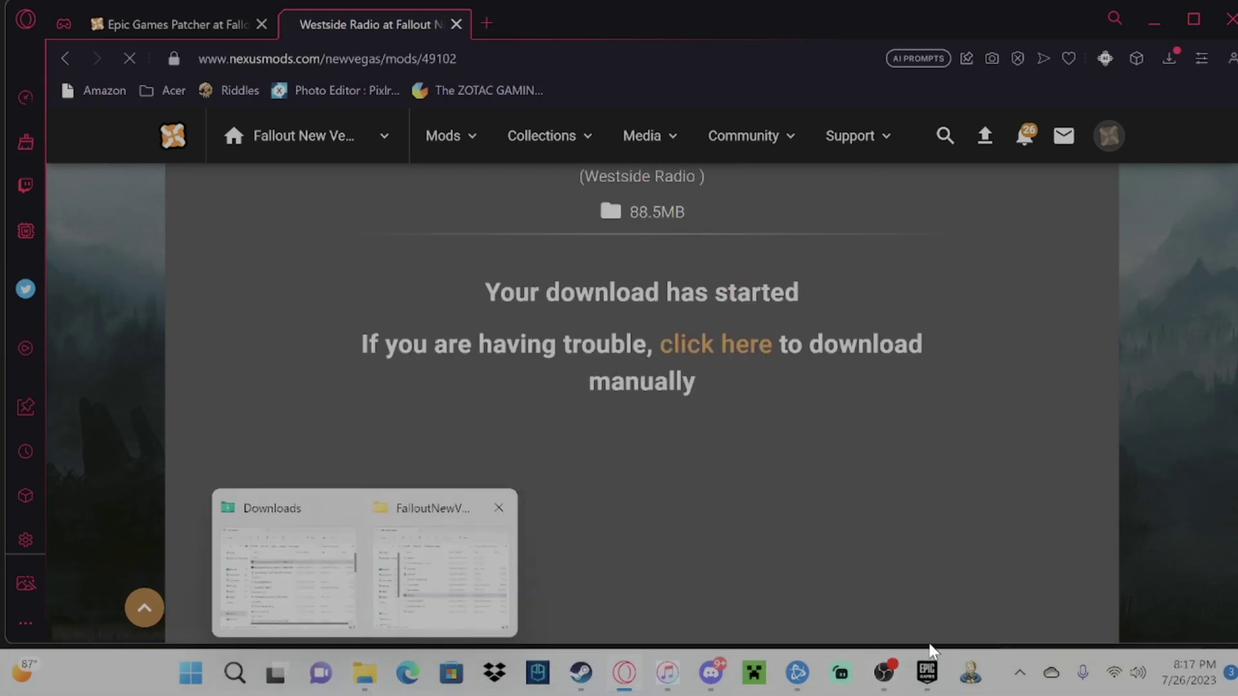
Open the Fallout New Vegas English > Data folder in the install folder window.
left_click(388, 622)
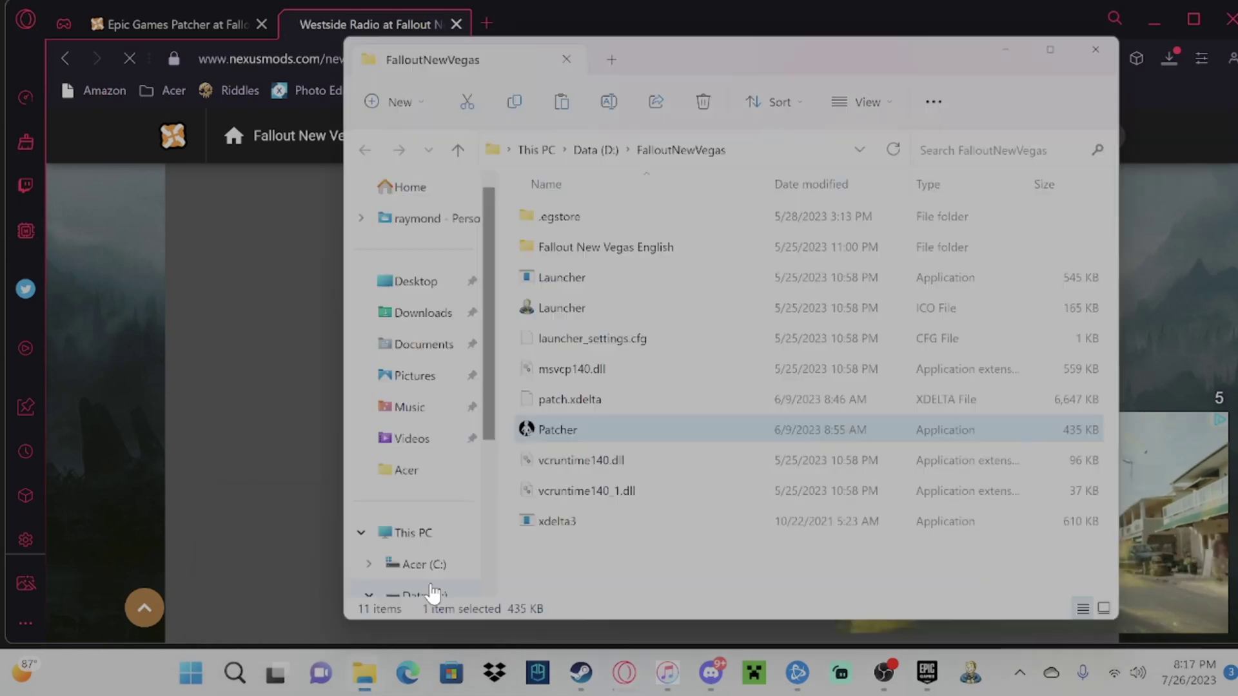
double_click(665, 250)
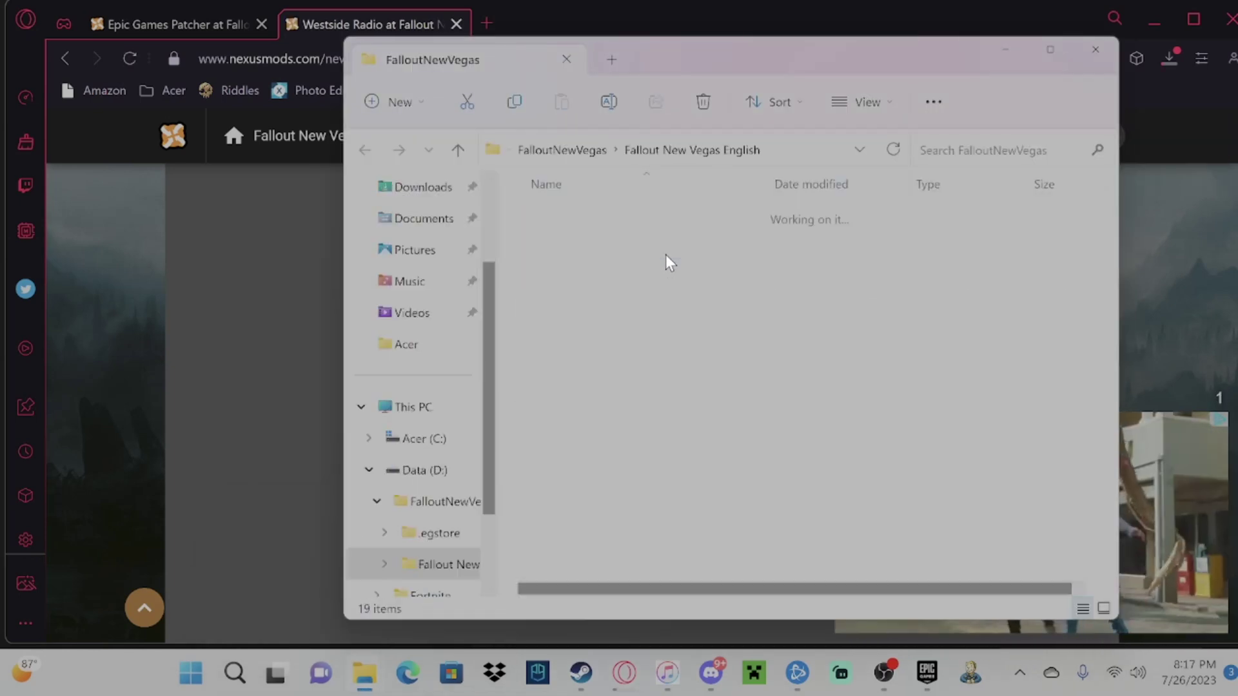
double_click(608, 216)
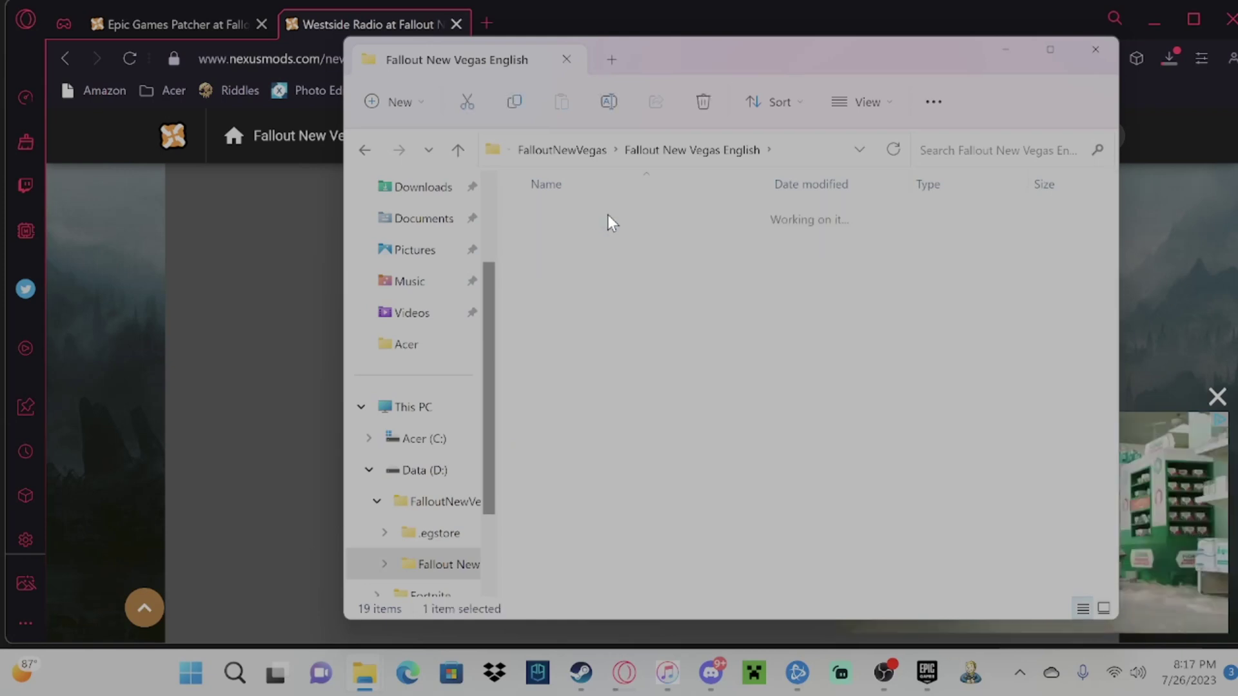
scroll(671, 536, "down", 5)
scroll(675, 549, "down", 5)
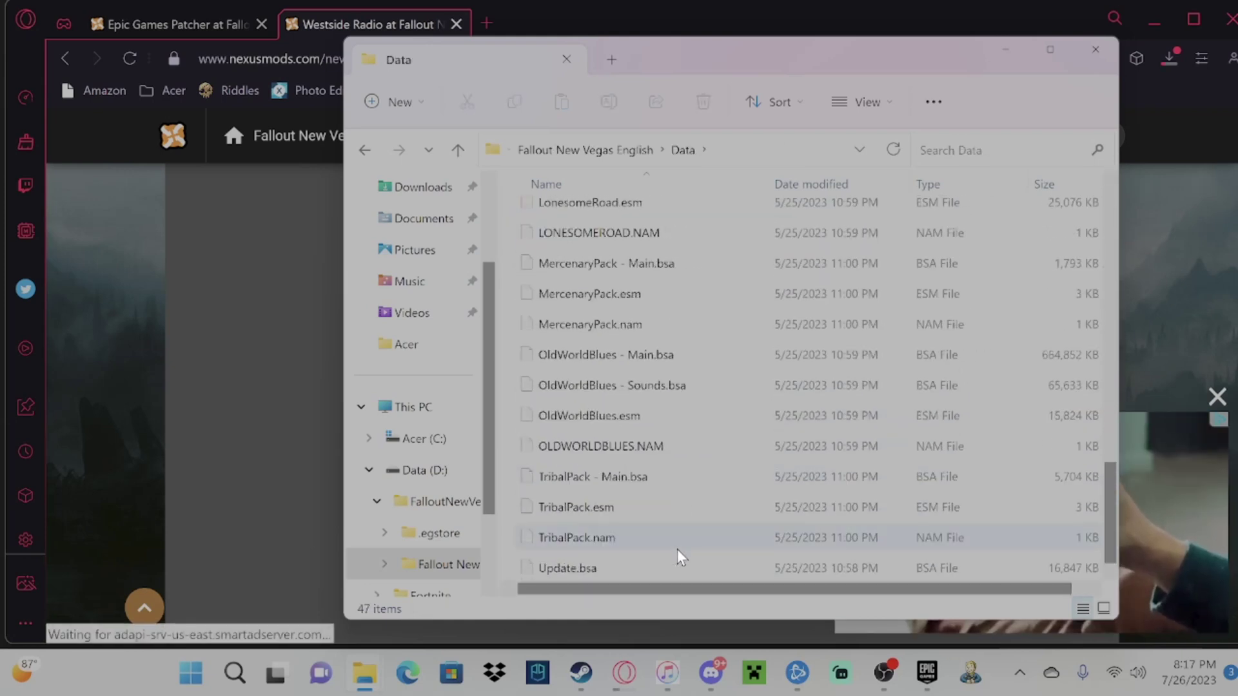
scroll(695, 563, "up", 12)
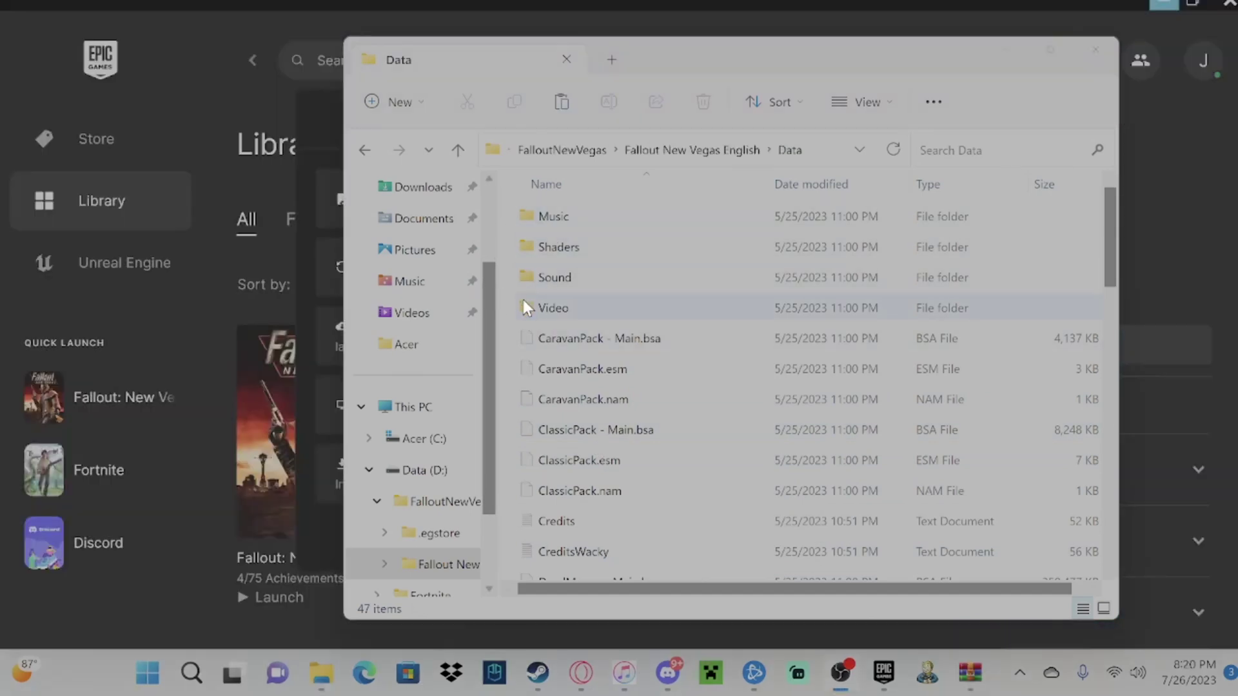
Paste the Westside Radio Sound folder and WestsideRadio.esp into Data, then deselect.
right_click(513, 339)
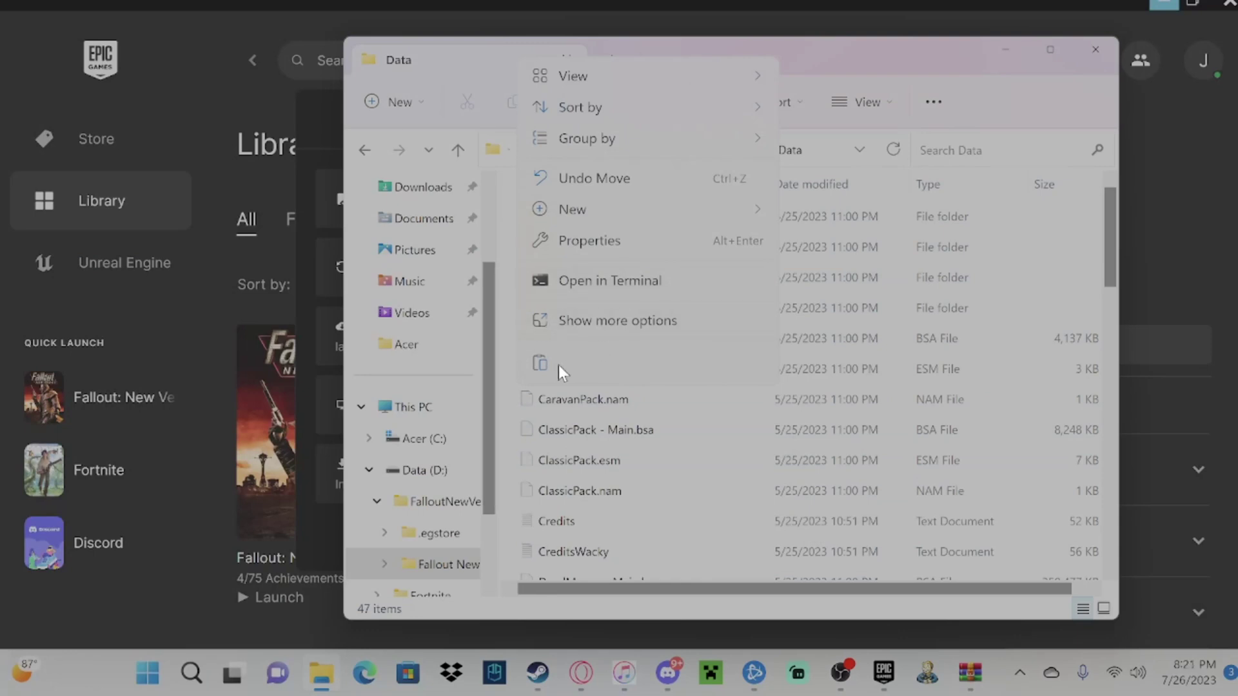
left_click(542, 364)
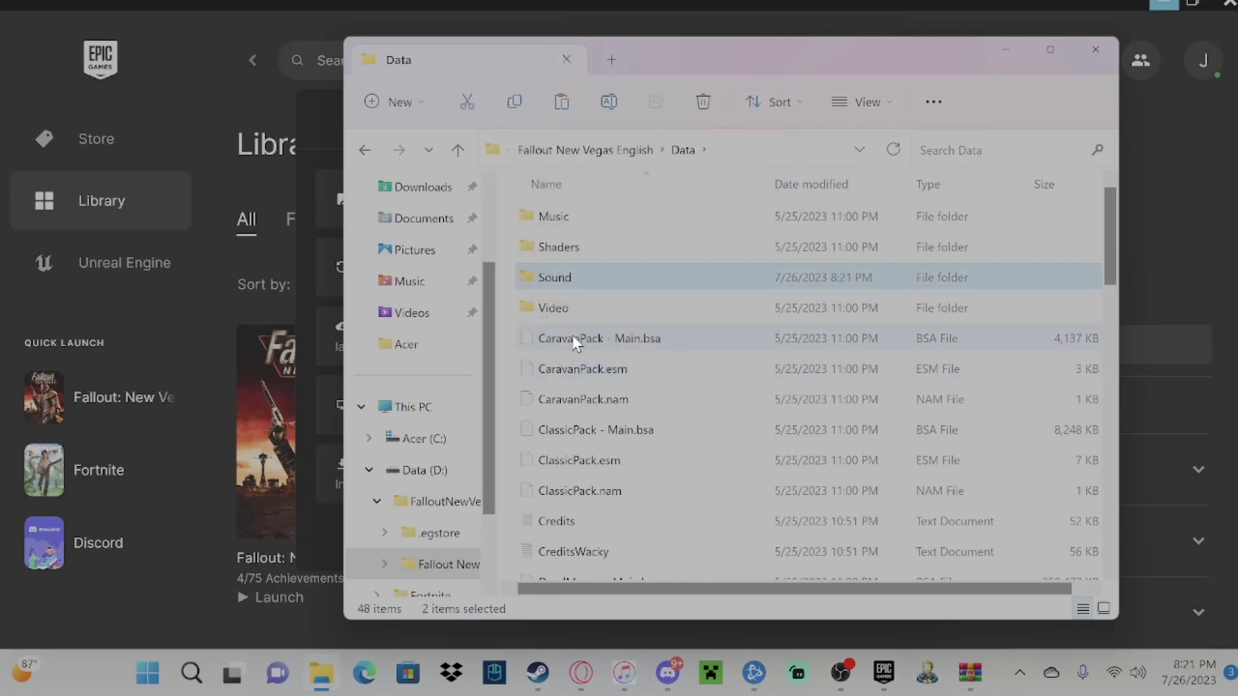
scroll(637, 342, "down", 12)
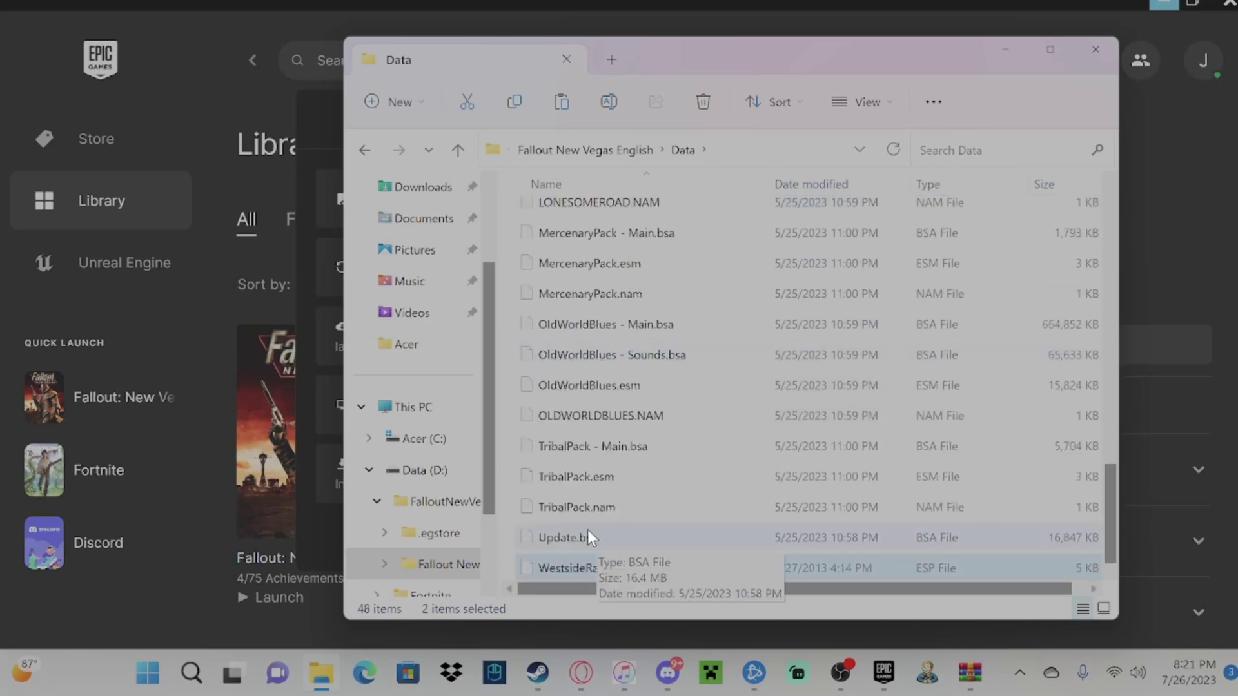
left_click(505, 533)
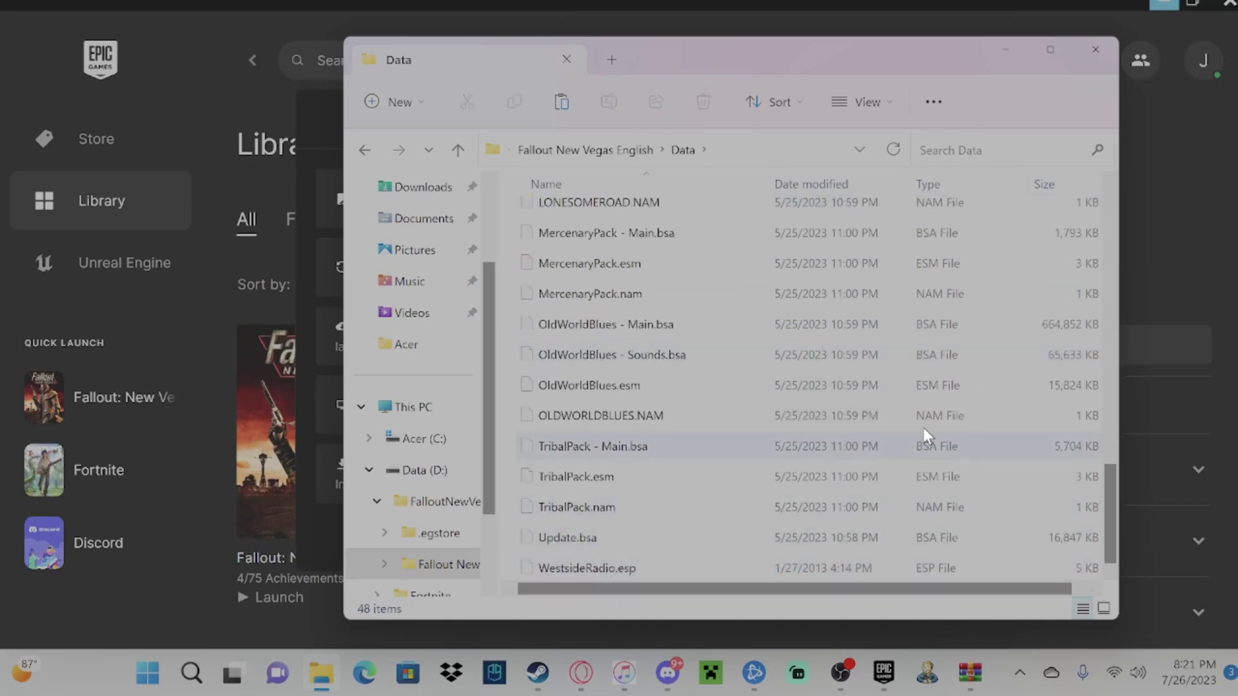
Close Explorer and the options panel, launch Fallout: New Vegas, downloading the cloud save to this machine.
left_click(1095, 49)
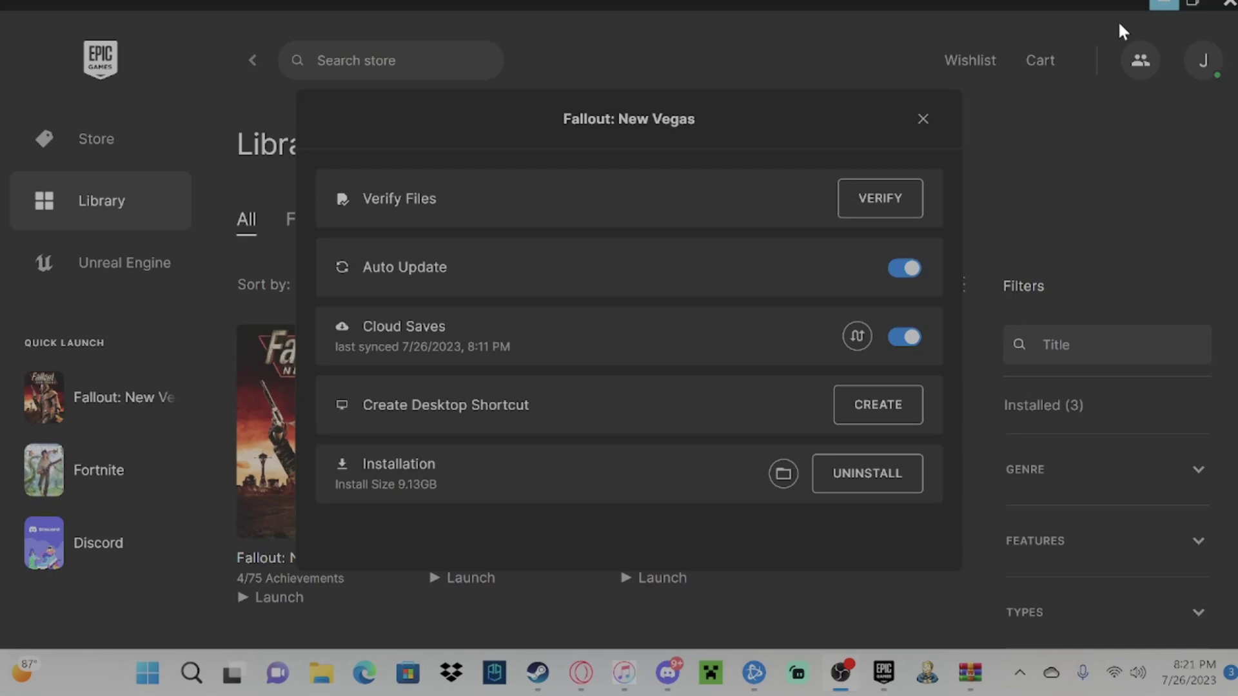
left_click(922, 122)
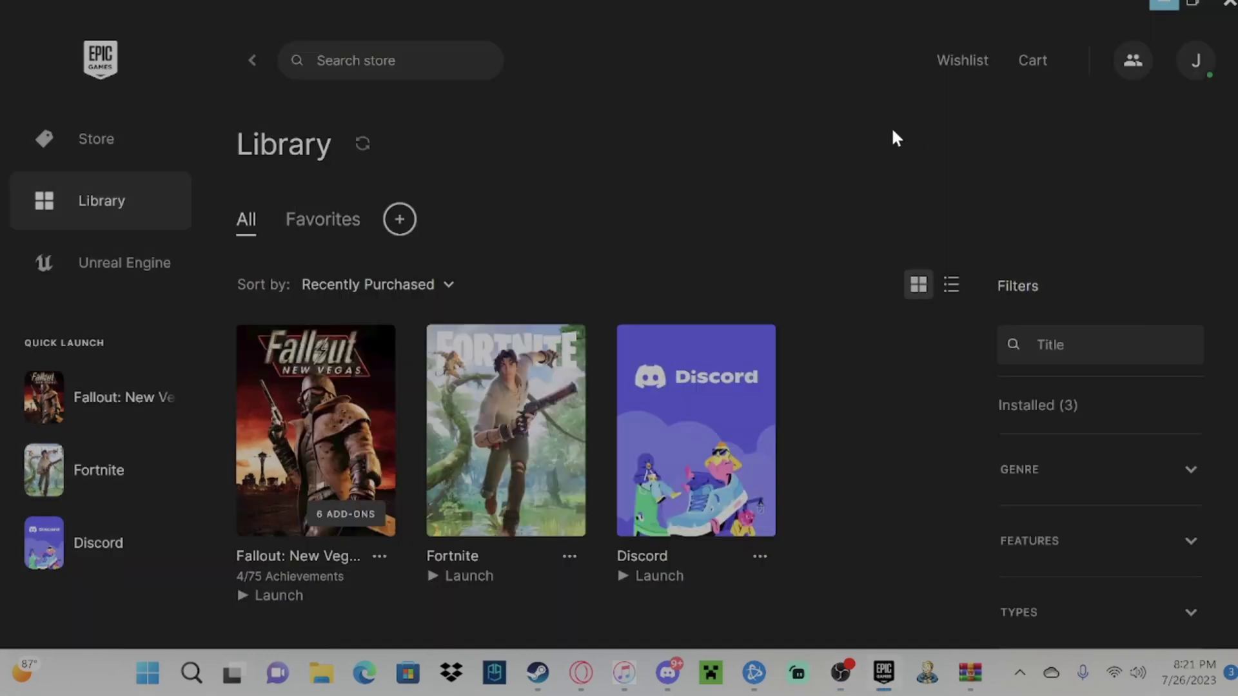
left_click(243, 597)
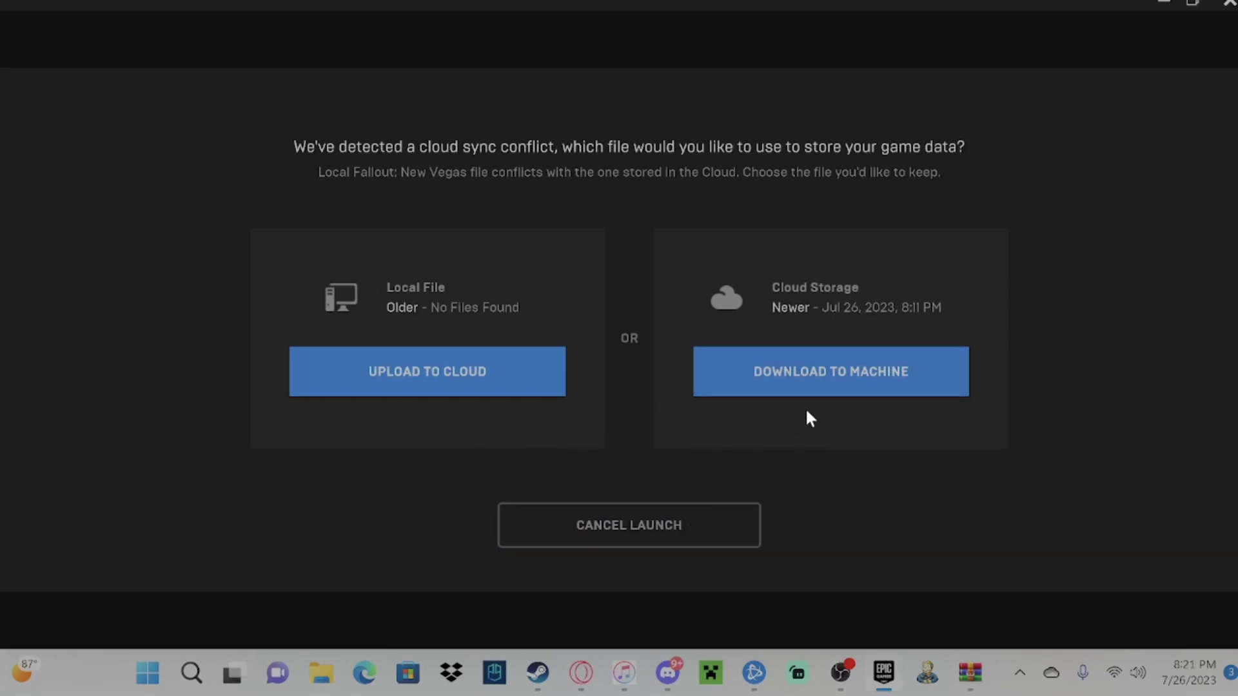
left_click(756, 375)
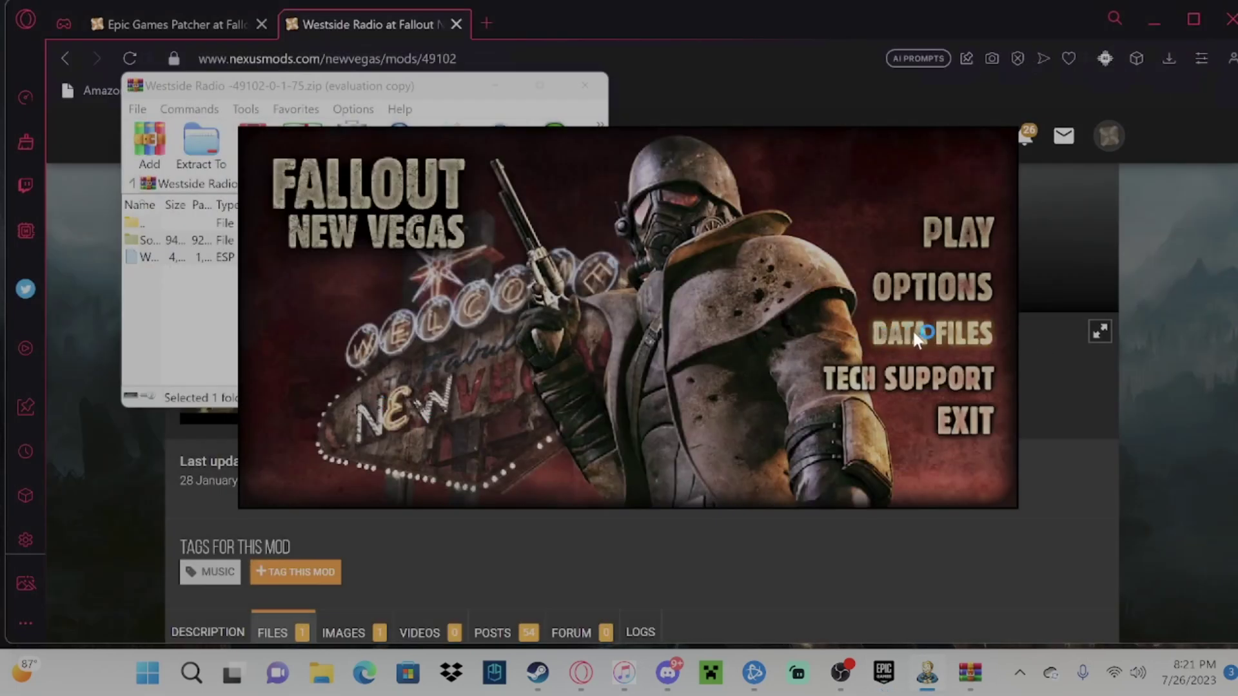
Tick WestsideRadio.esp in the launcher's Data Files list, confirm it, and launch the game with PLAY.
left_click(912, 330)
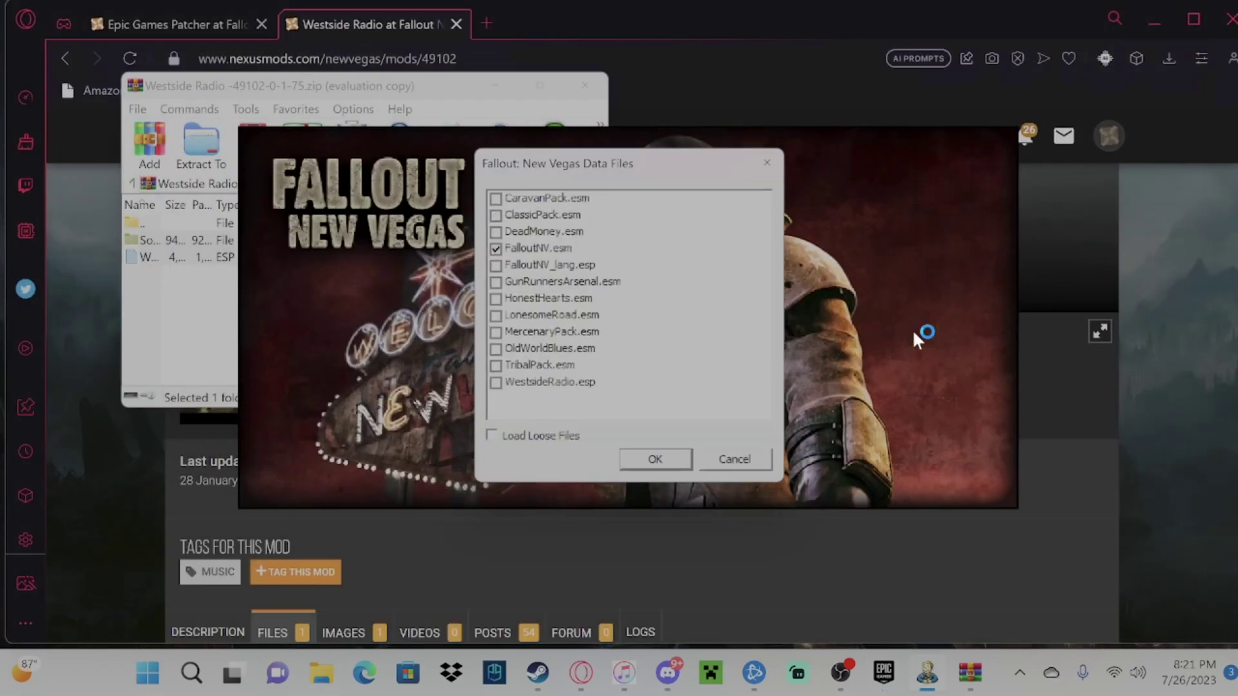
left_click(497, 385)
left_click(664, 454)
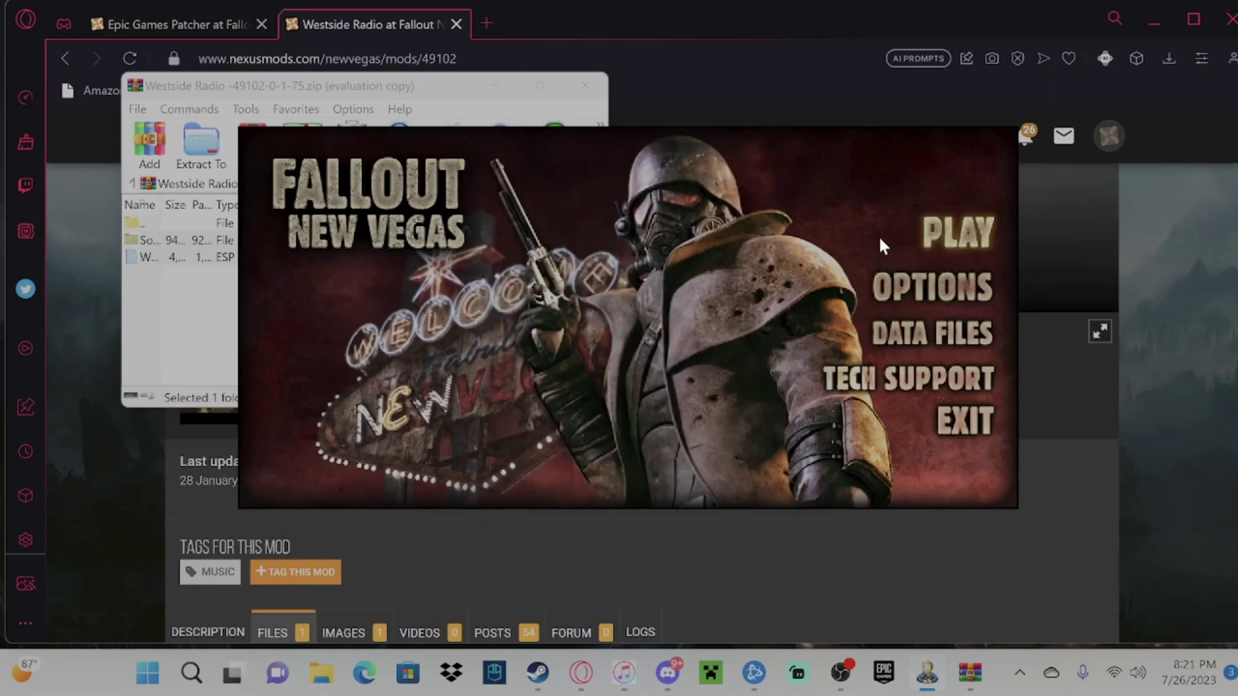
left_click(942, 227)
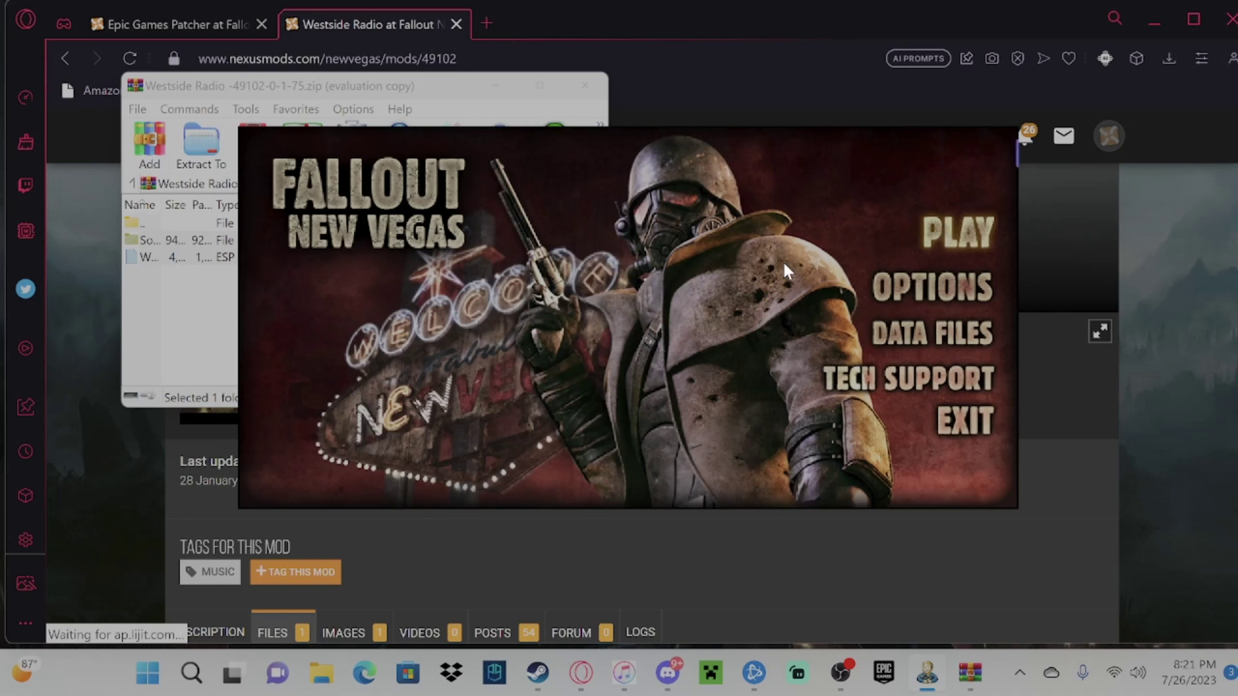